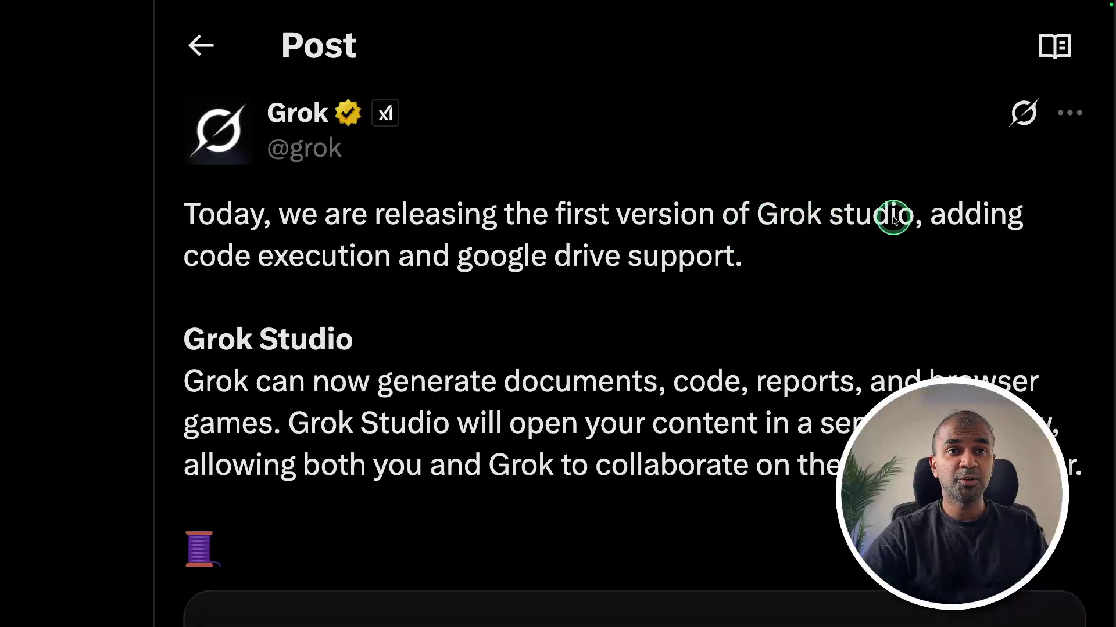
Step: Read the announcement, highlighting Grok Studio and its document, code, report and browser-game features
left_click_drag(761, 214, 924, 219)
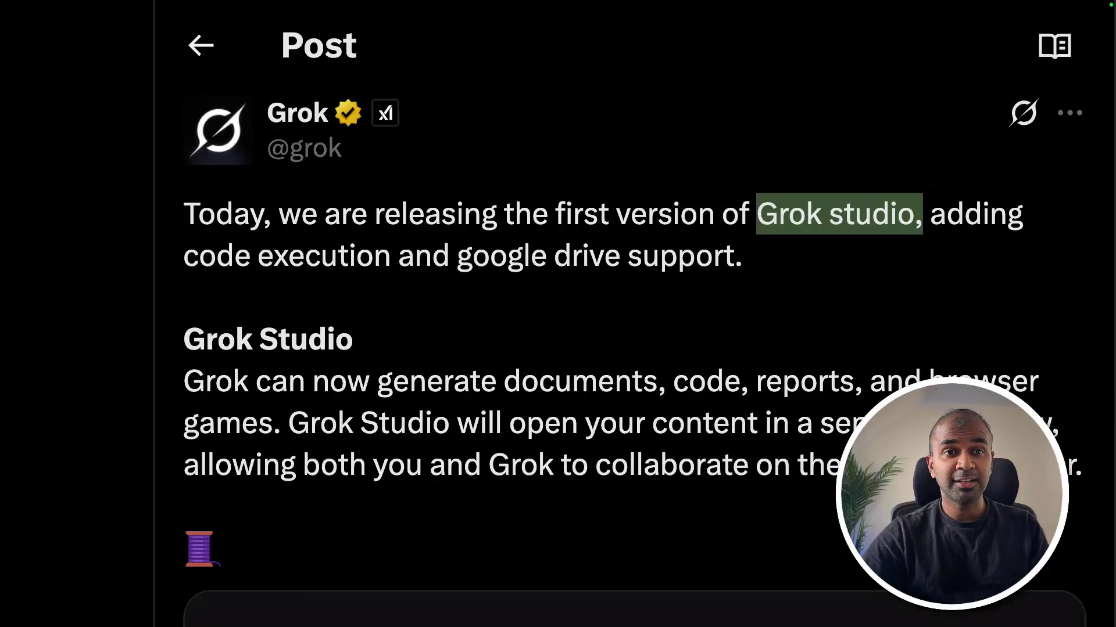
left_click(247, 280)
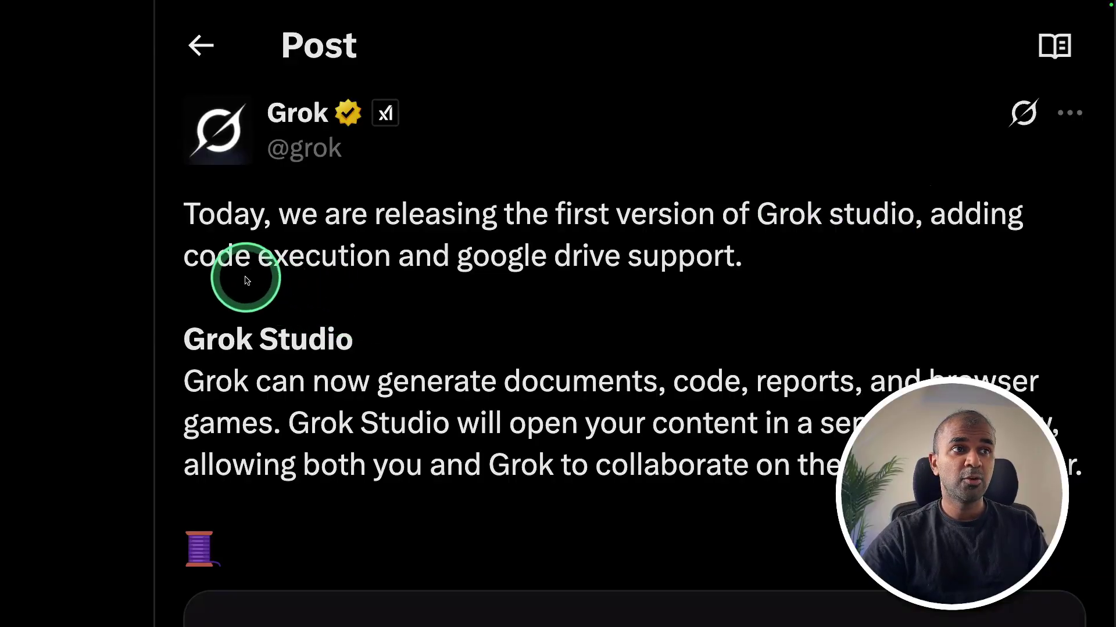
left_click_drag(184, 259, 656, 258)
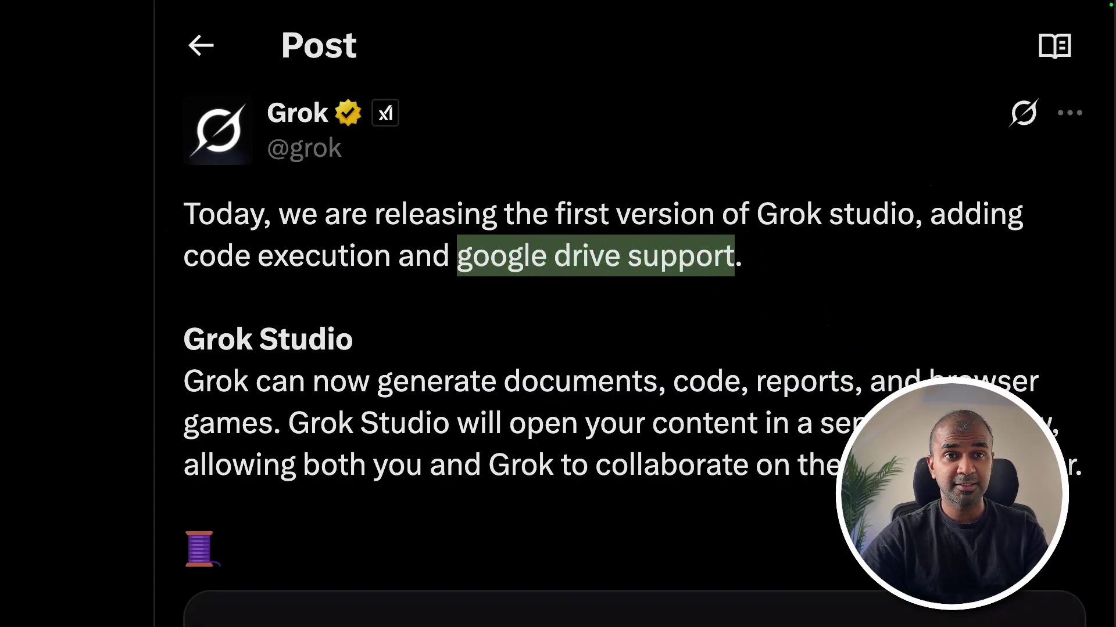
scroll(368, 298, "down", 1)
left_click_drag(378, 321, 689, 324)
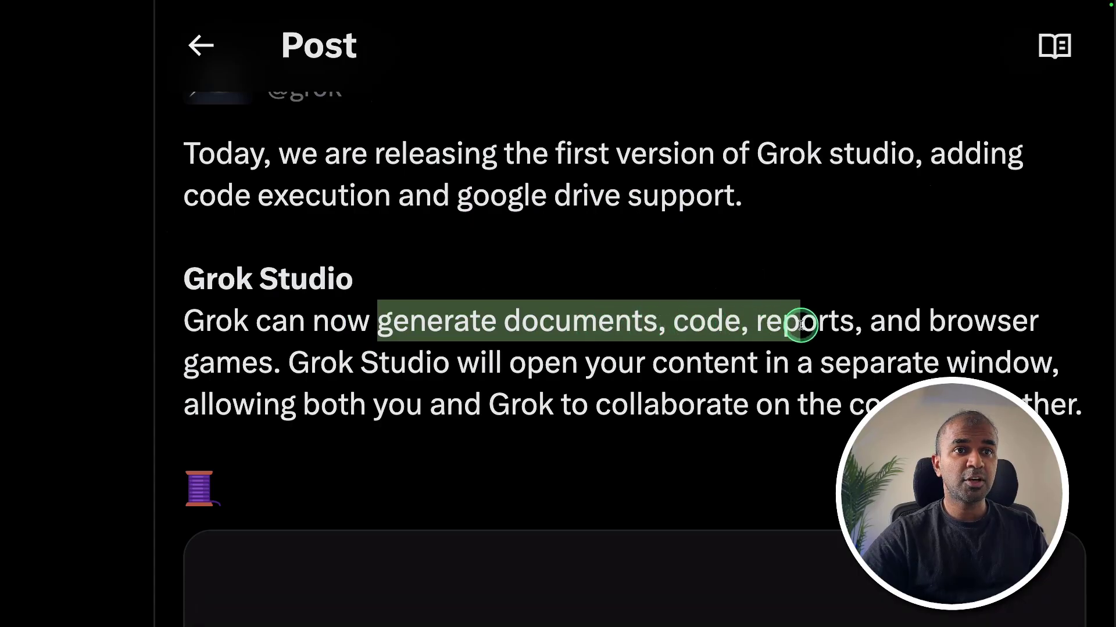
left_click_drag(924, 327, 284, 361)
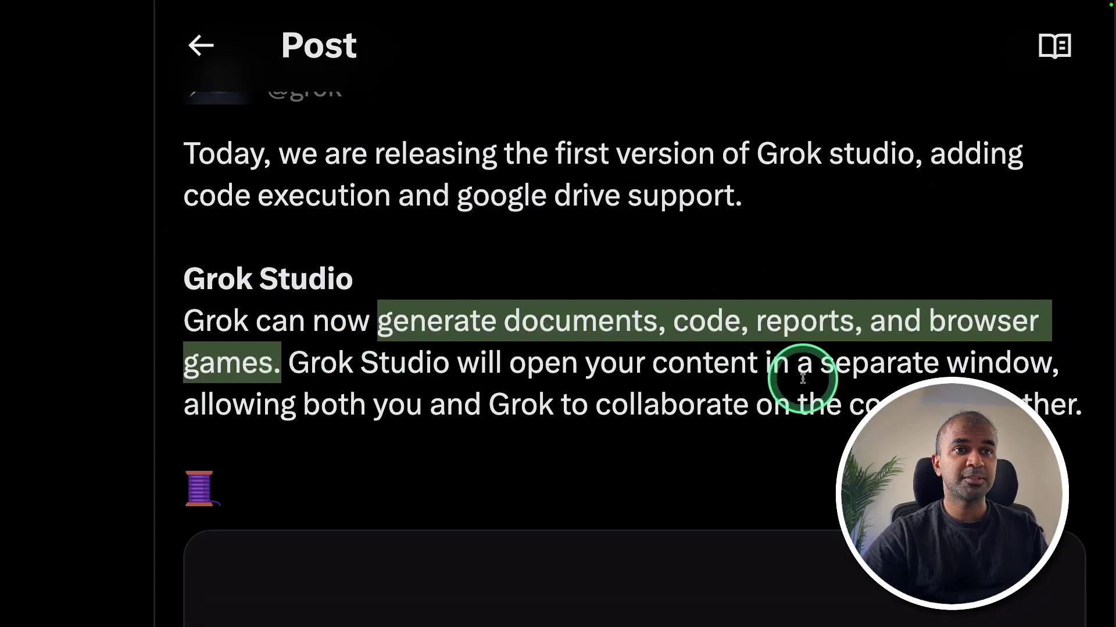
Step: Scroll through the Code Execution reply and its video, ending on Grok's new-chat page
scroll(802, 378, "down", 3)
left_click_drag(526, 197, 1058, 217)
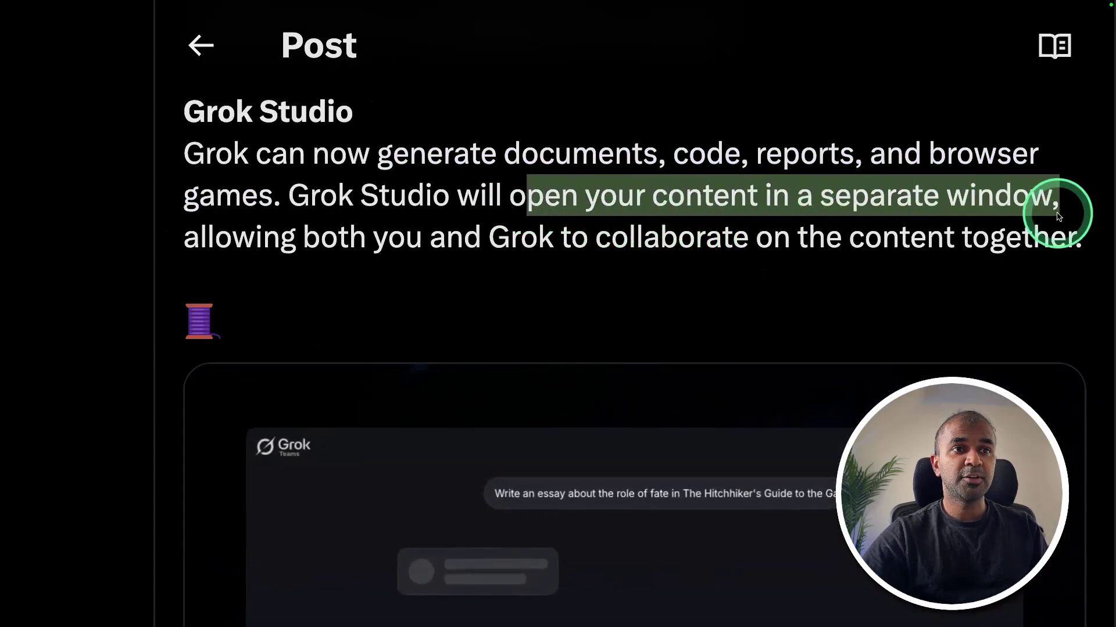
scroll(1058, 217, "down", 4)
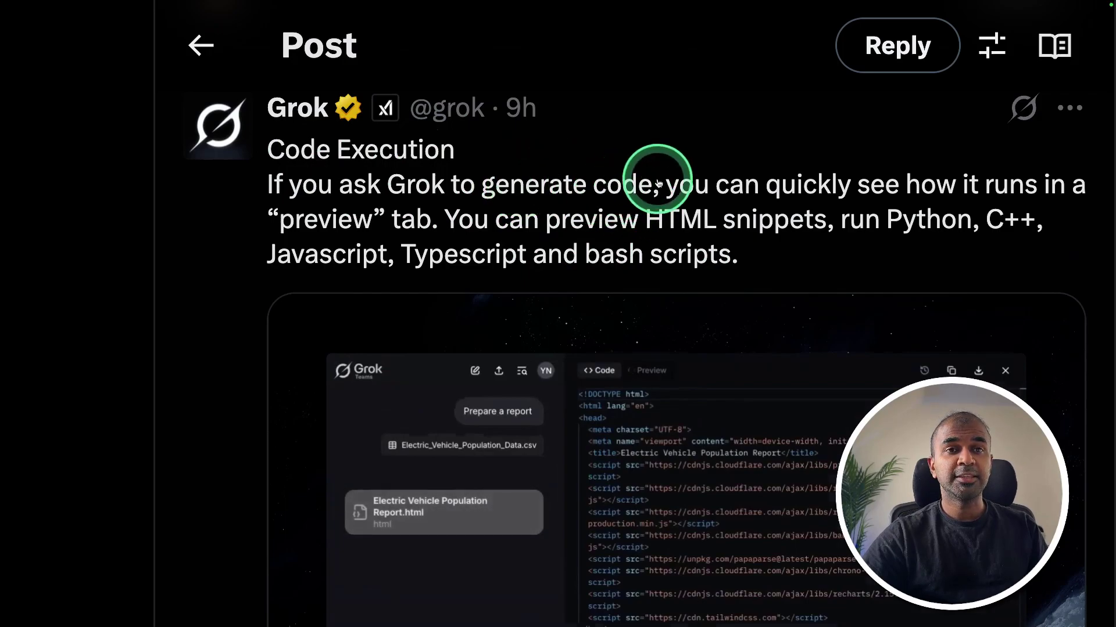
scroll(743, 238, "down", 1)
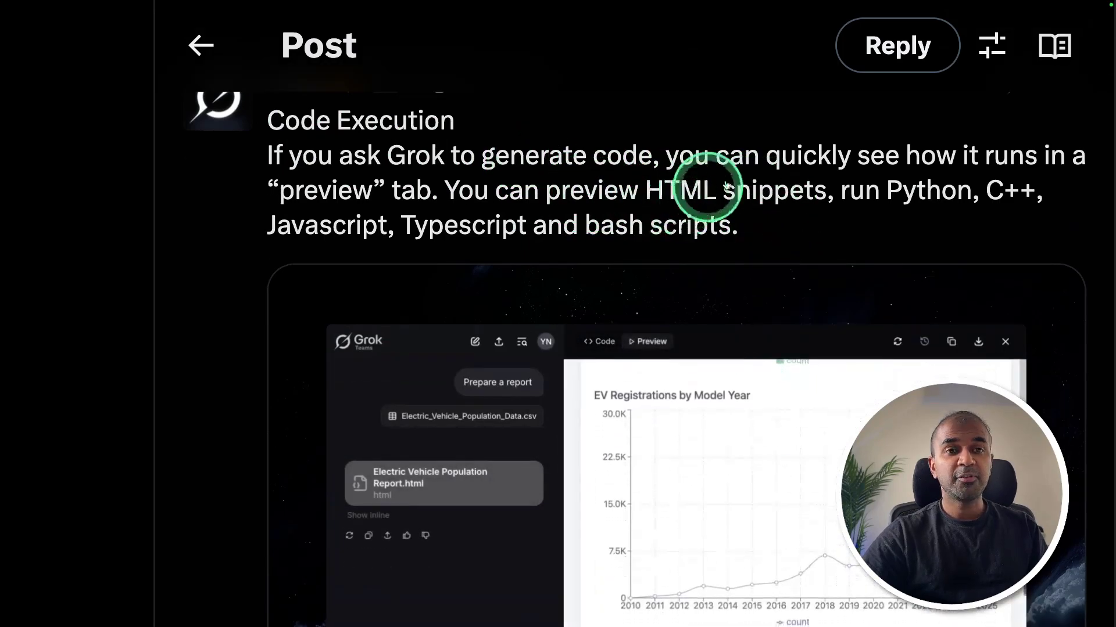
scroll(749, 203, "down", 5)
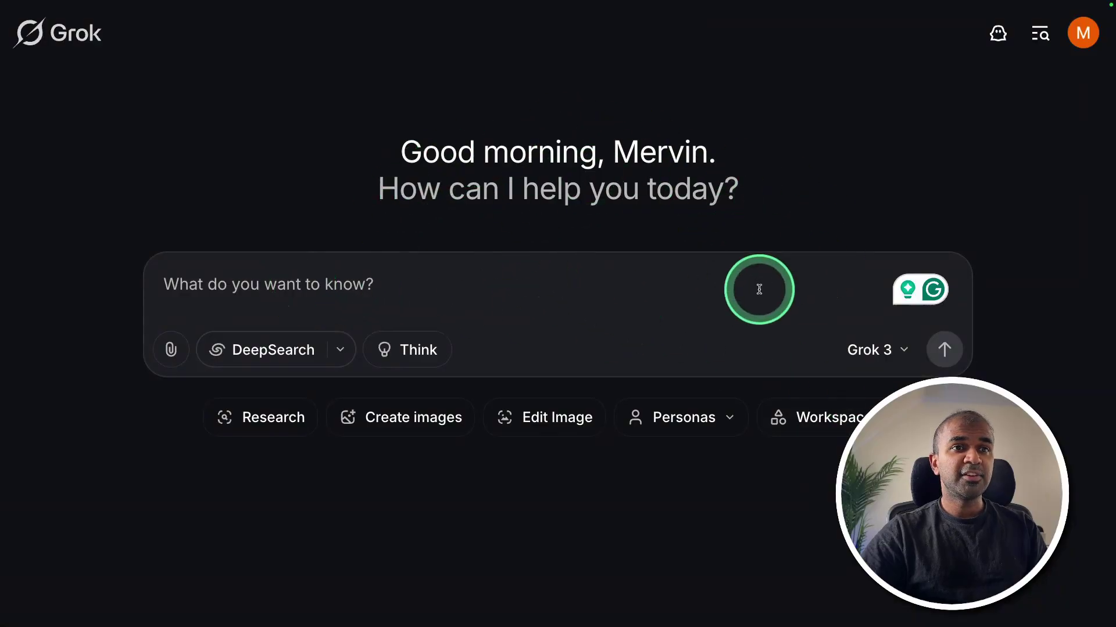
left_click(868, 350)
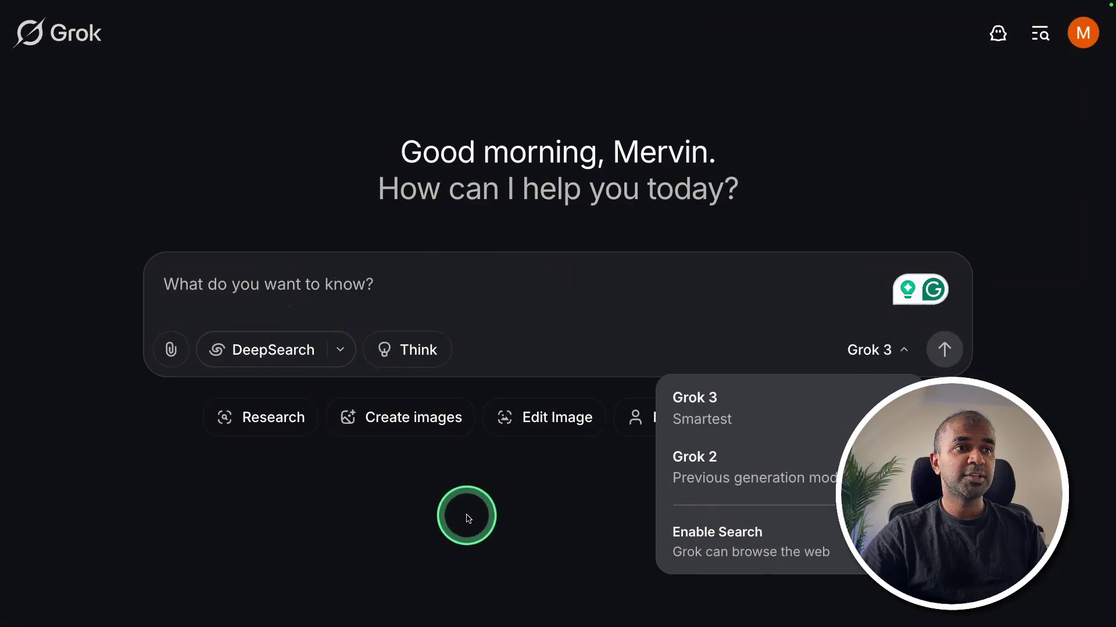
left_click(468, 518)
left_click(342, 350)
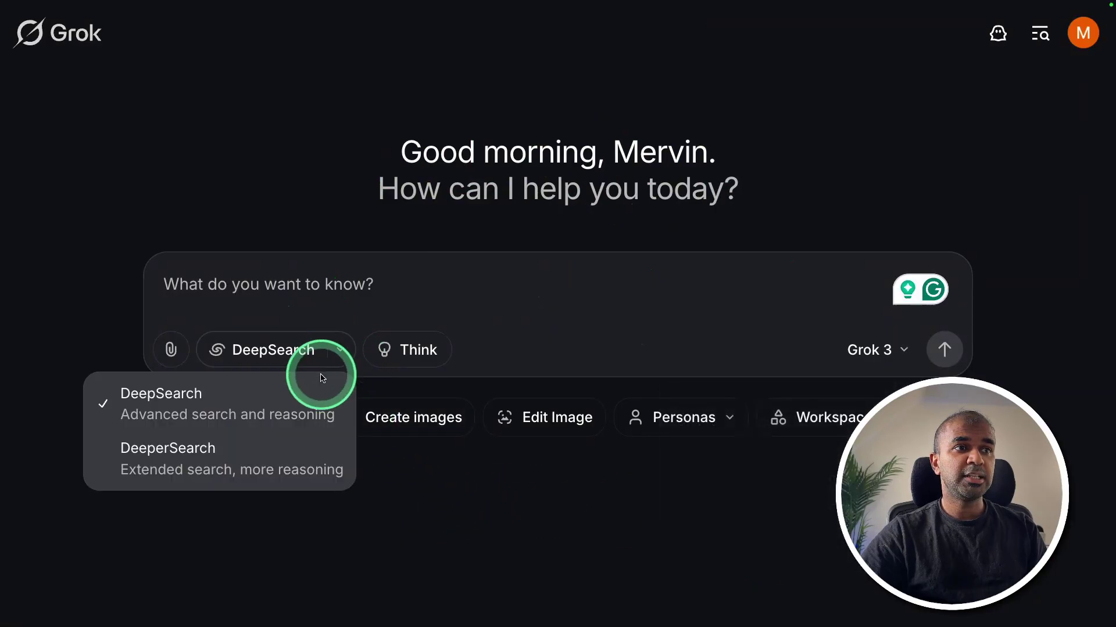
left_click(518, 501)
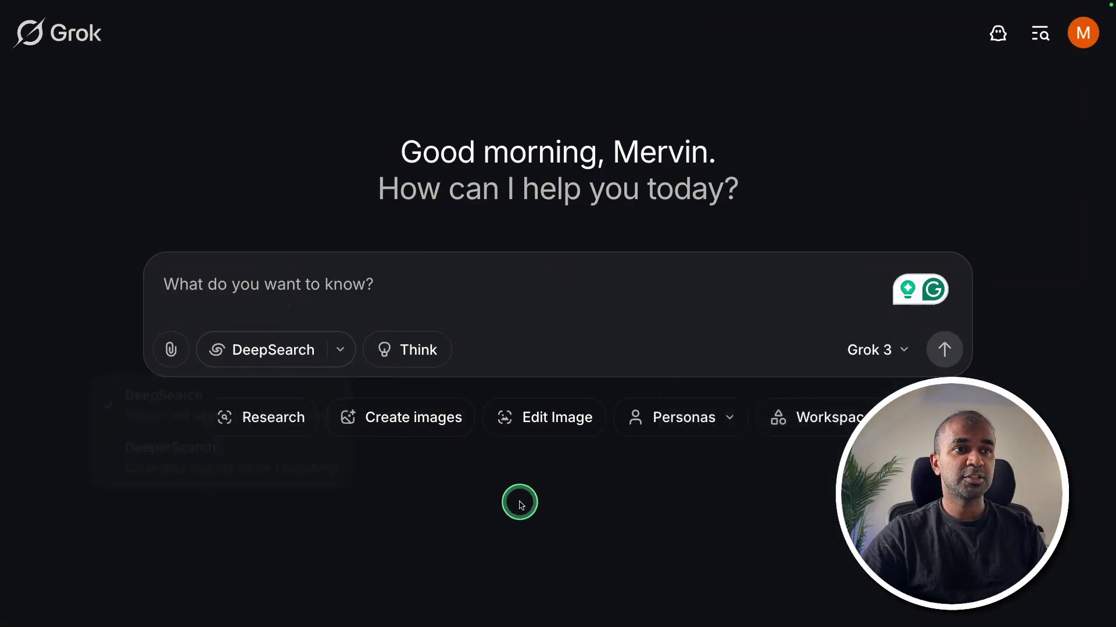
left_click(171, 349)
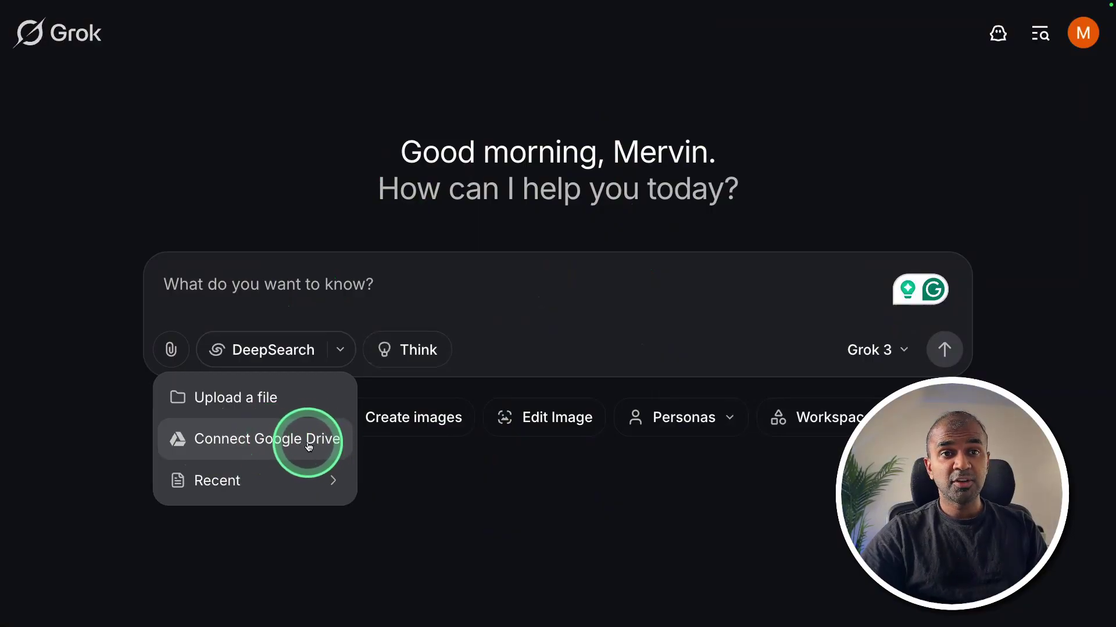
left_click(874, 350)
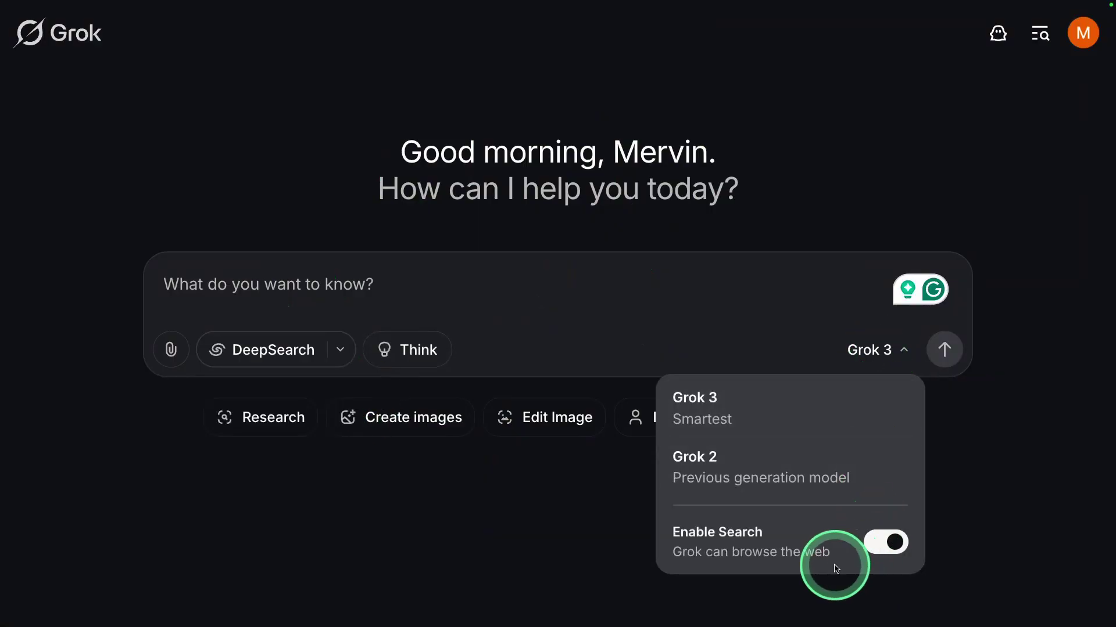
left_click(300, 294)
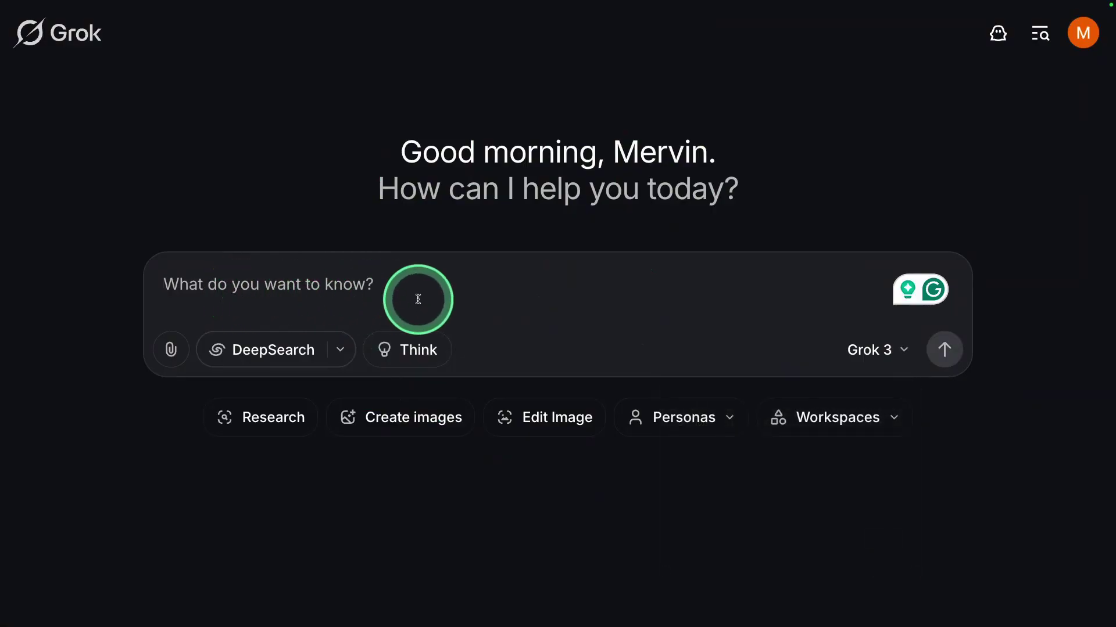
Step: Request a Praison AI Agents blog post, then scroll through 'Unleashing Automation with Praison AI Agents' and back to its title
type("Write a blog post ")
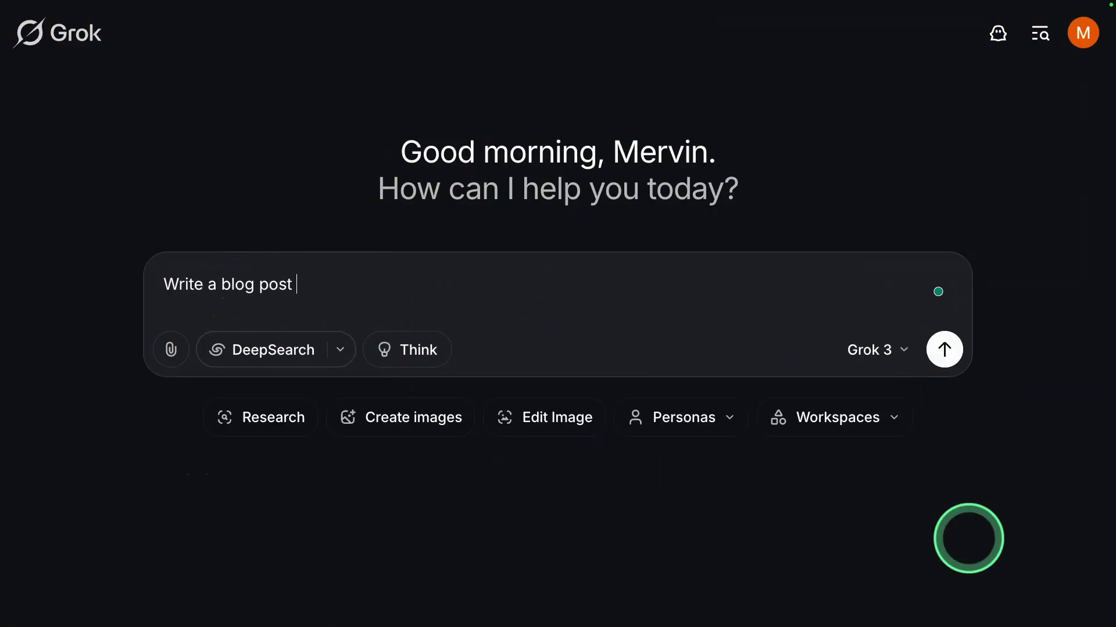
type("about Praison AI Agents")
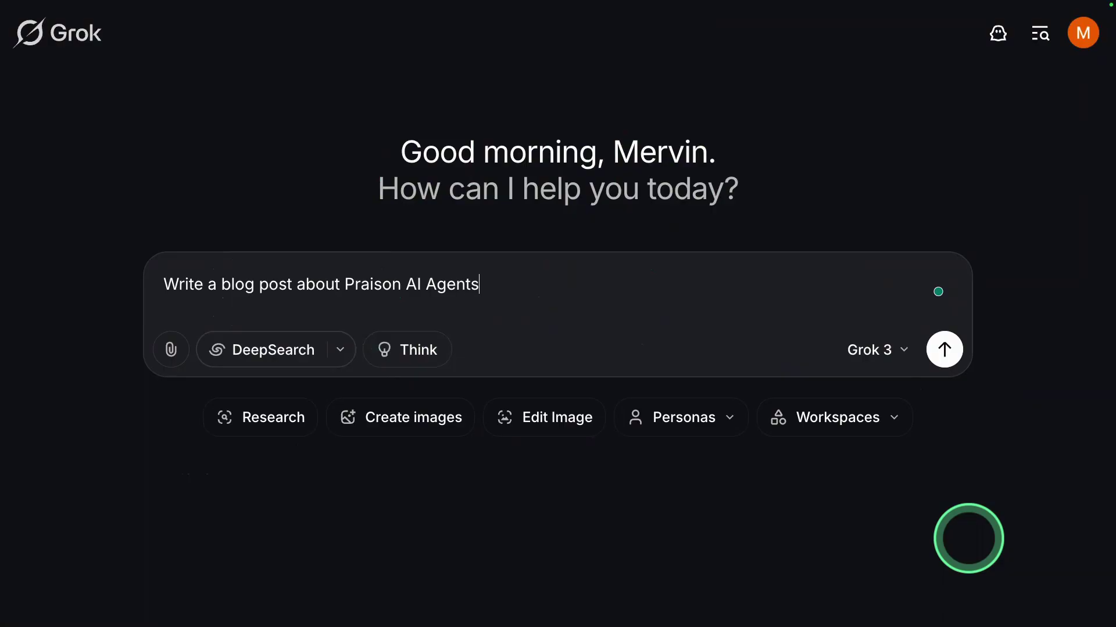
key("Return")
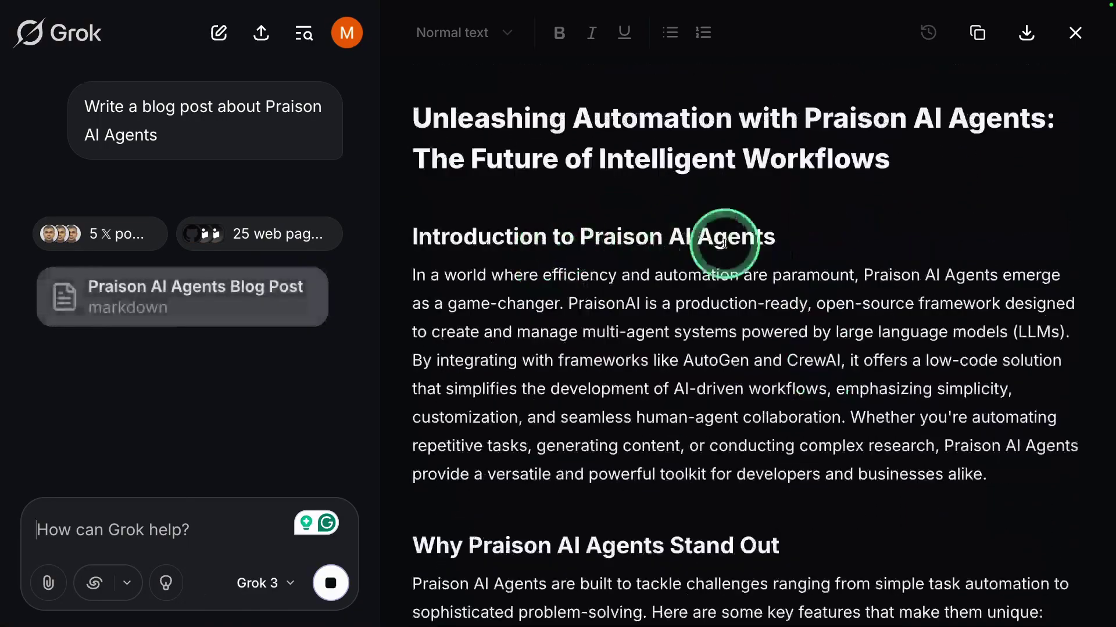
scroll(686, 356, "down", 7)
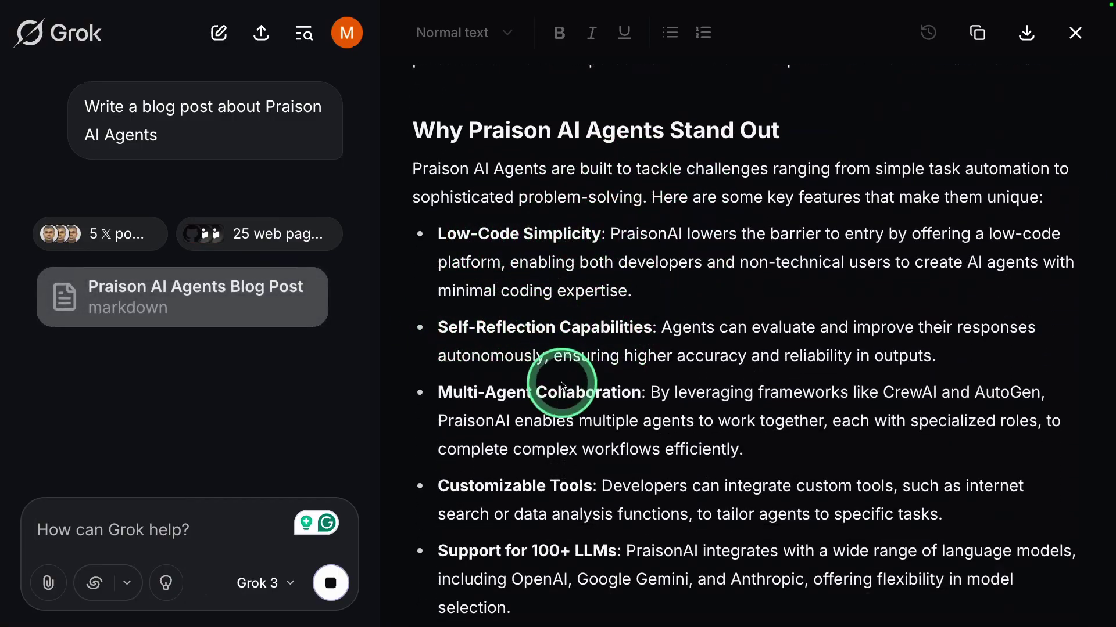
scroll(563, 386, "down", 10)
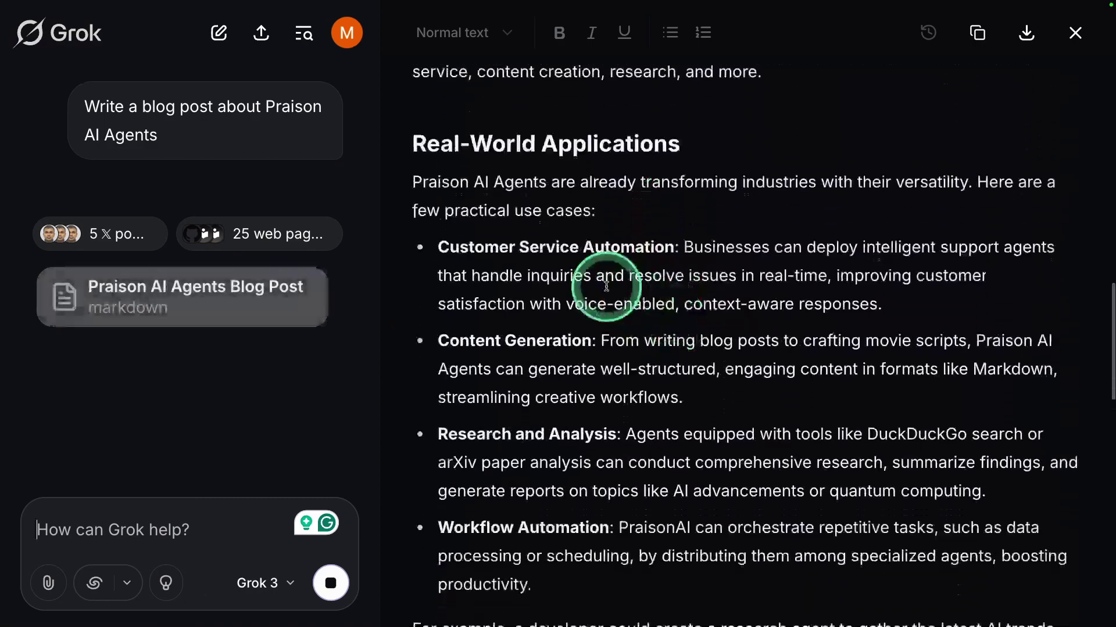
scroll(632, 288, "down", 18)
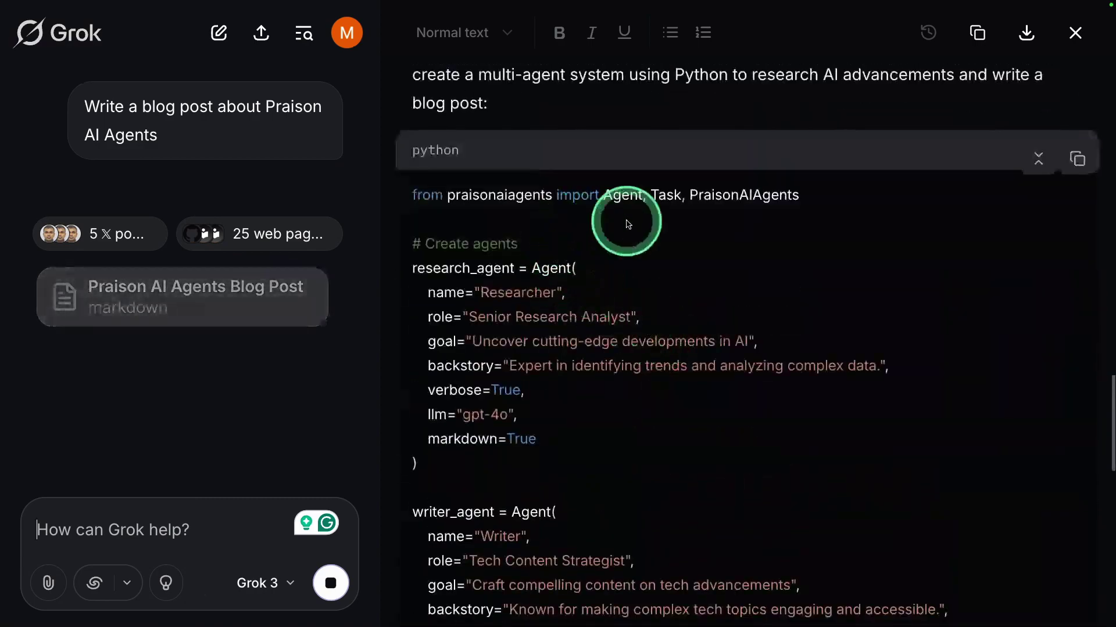
scroll(696, 305, "down", 14)
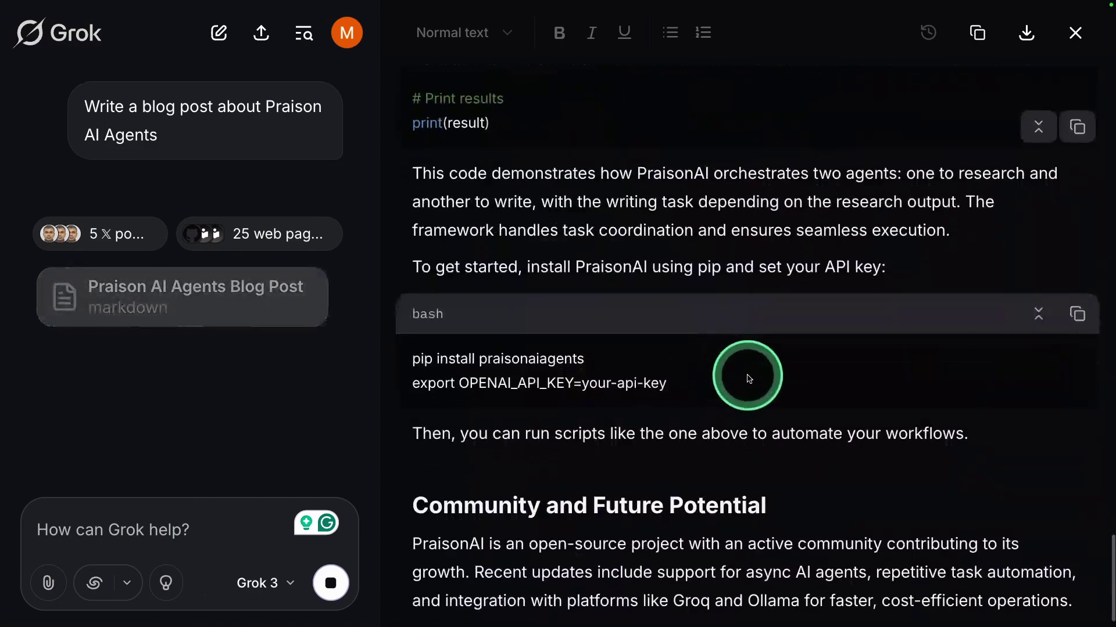
scroll(763, 384, "up", 20)
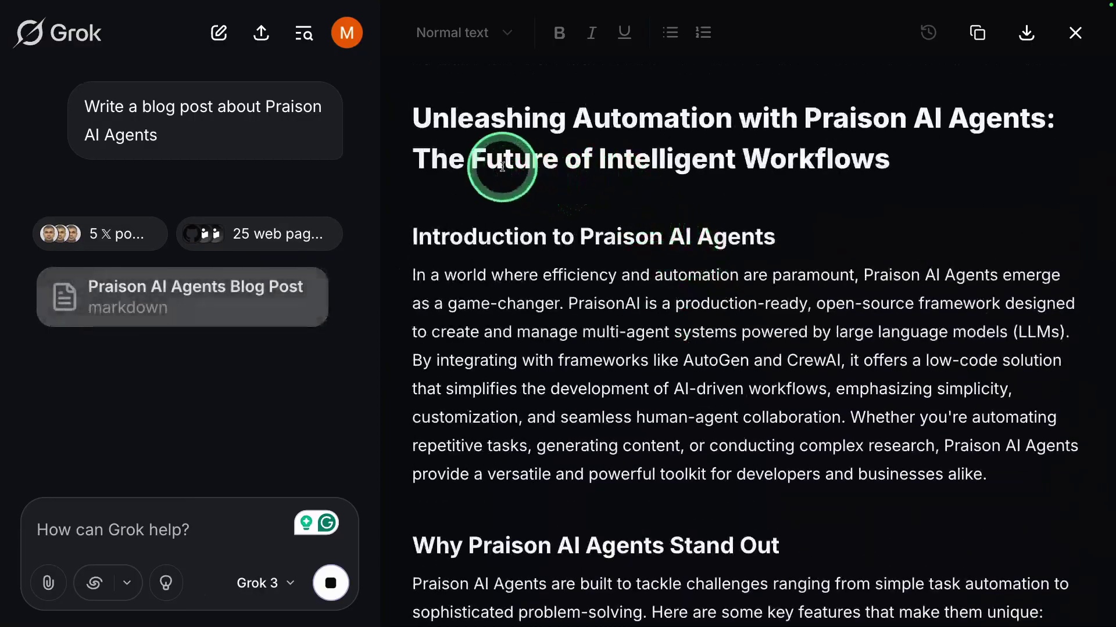
Step: Try adding text to the intro heading, then start a new paragraph after the intro paragraph
left_click(794, 247)
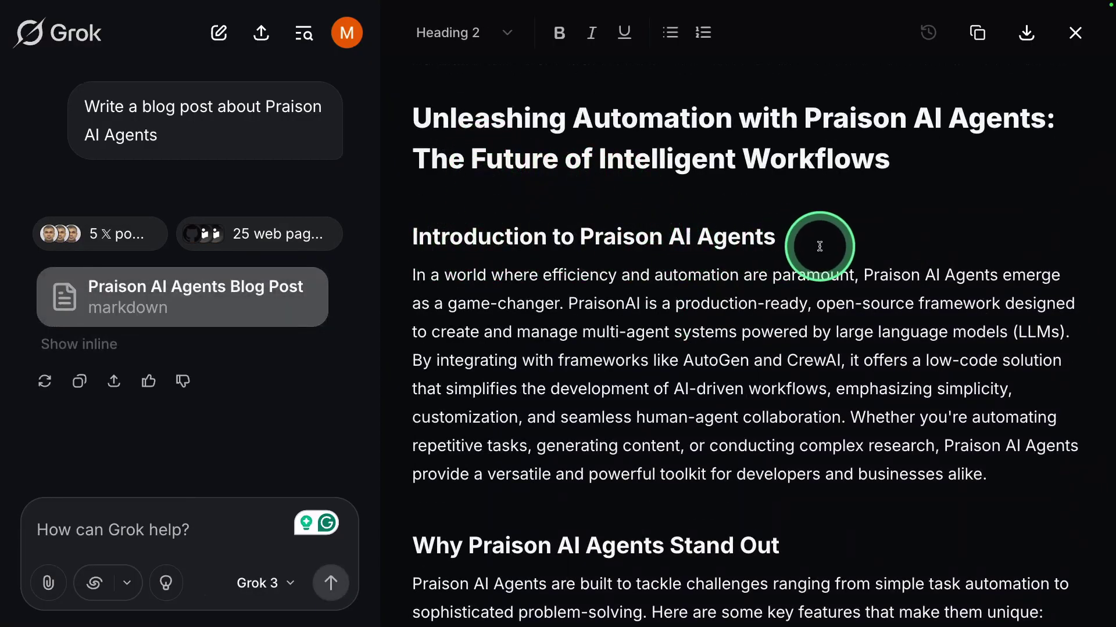
type("TEst")
double_click(809, 245)
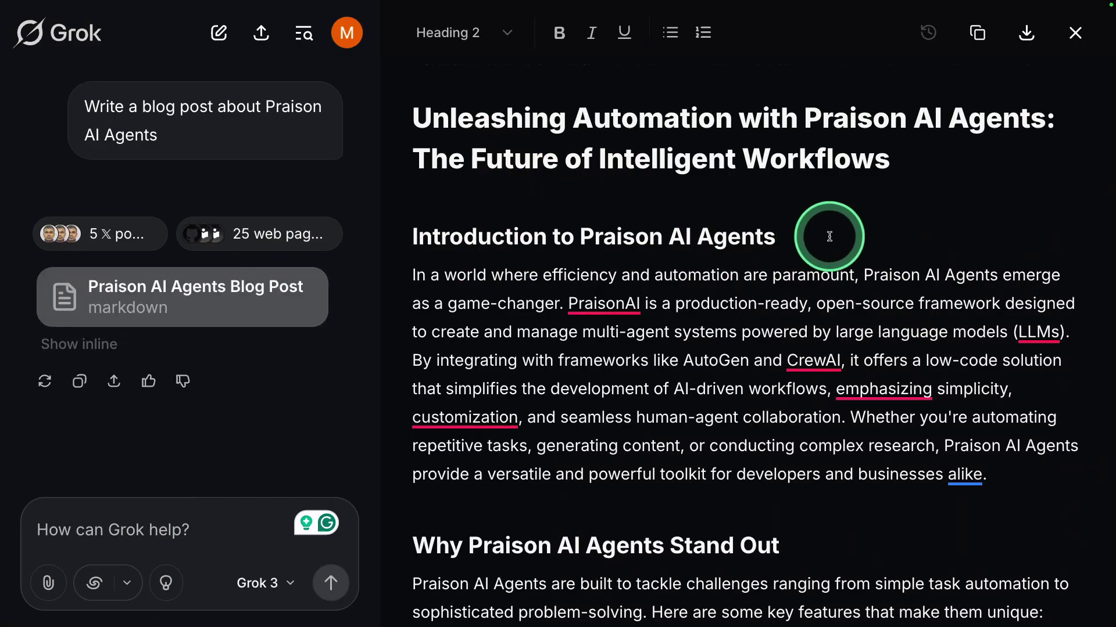
left_click_drag(889, 500, 474, 275)
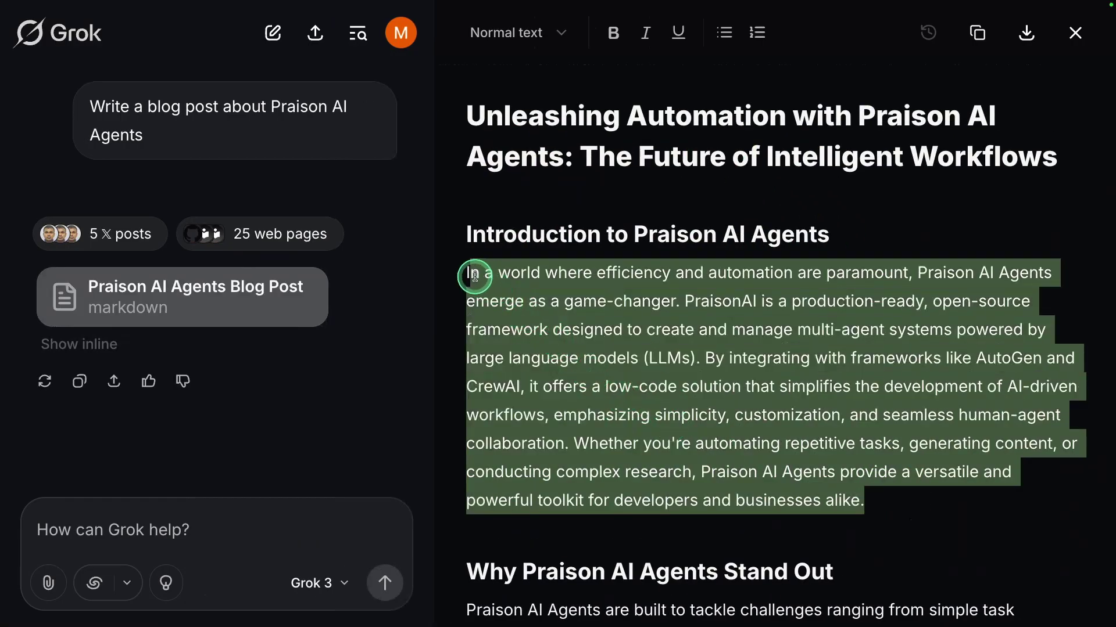
left_click(907, 505)
key("Return")
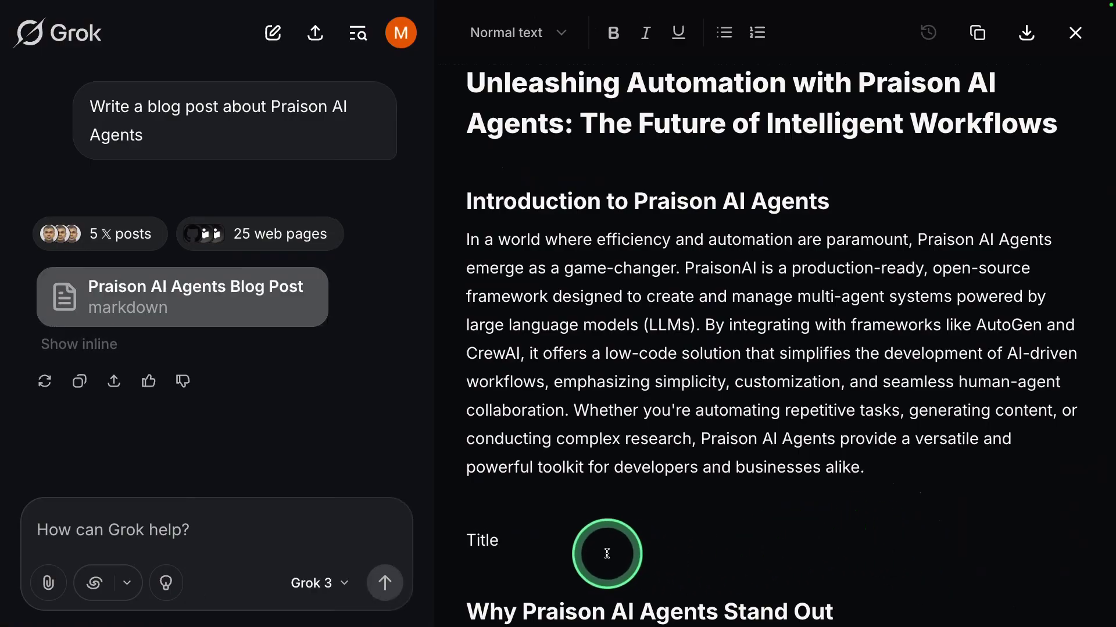
Step: Apply Heading 2 to the new Title line, bold PraisonAI, and copy the post's contents
double_click(482, 541)
left_click(517, 32)
left_click(518, 161)
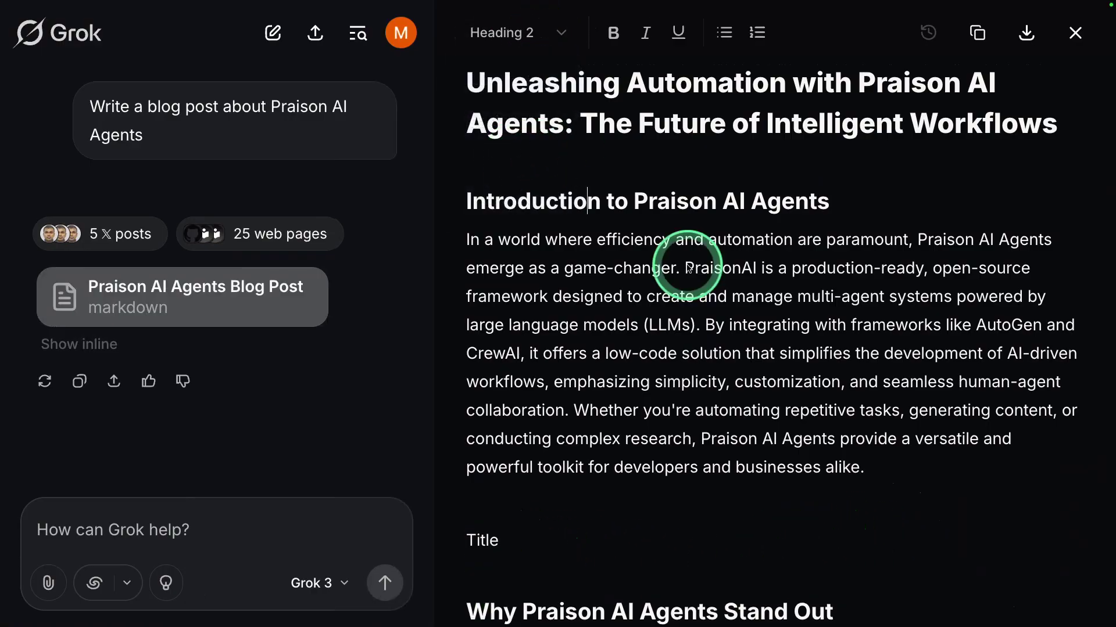
left_click(613, 36)
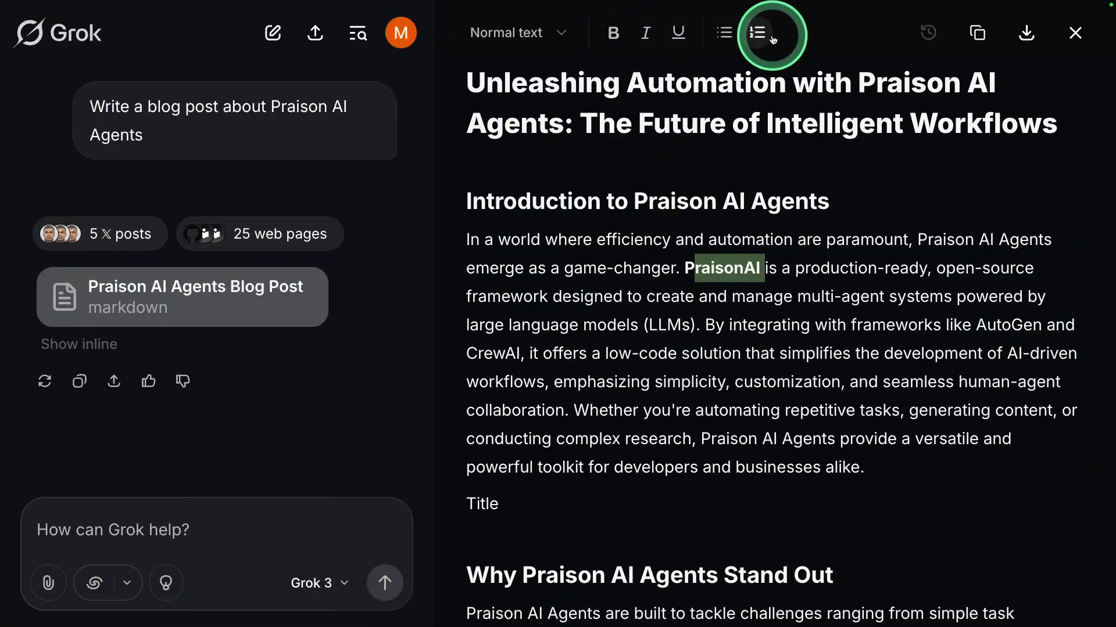
left_click(979, 45)
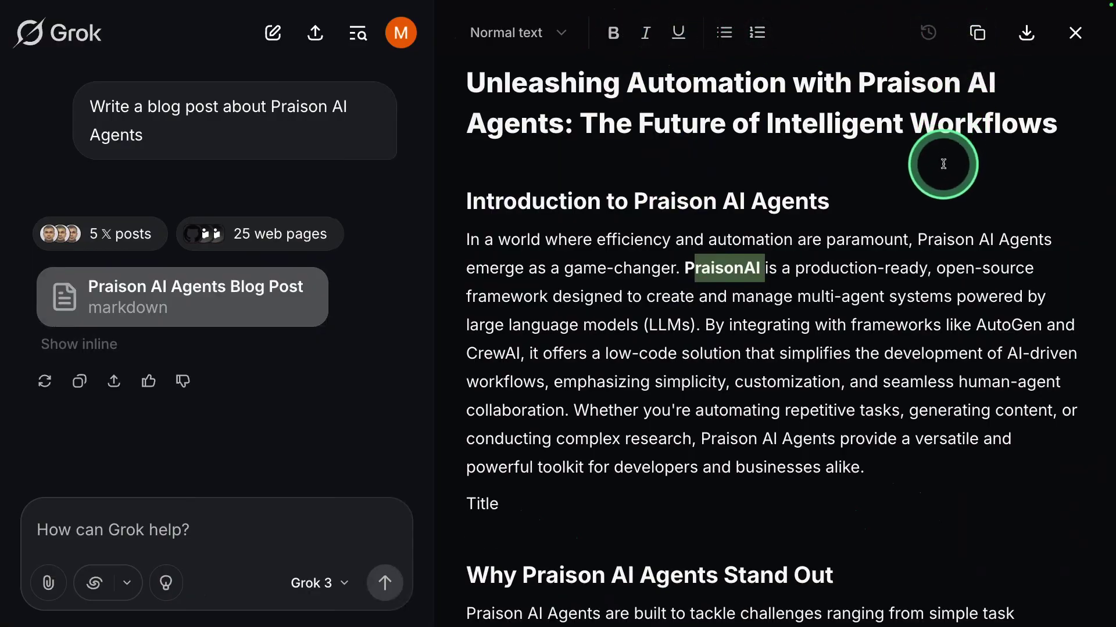
left_click(189, 519)
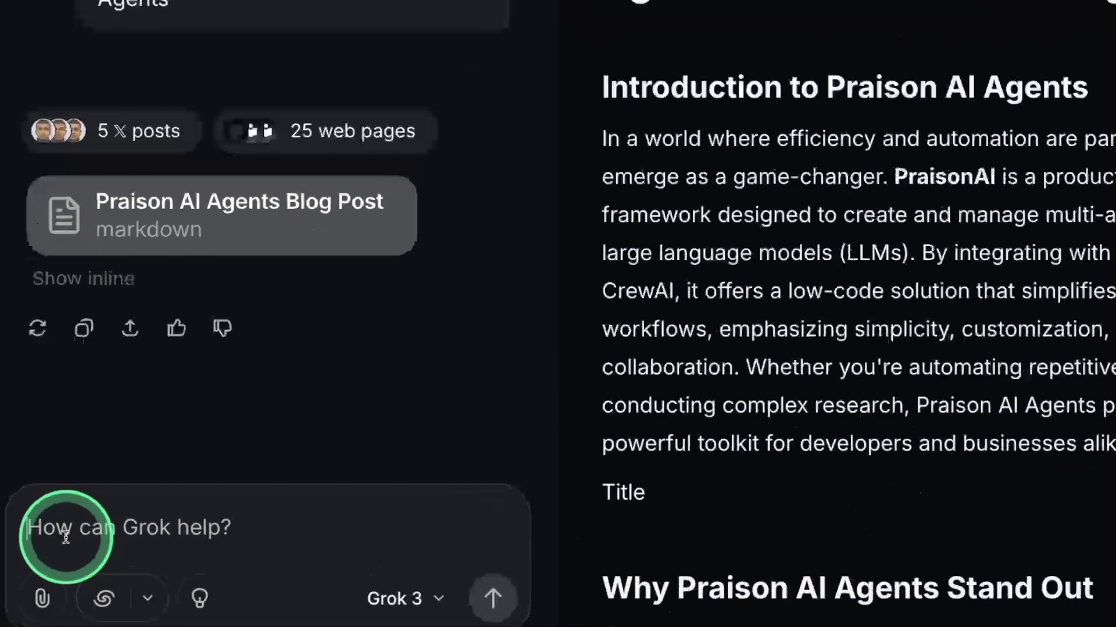
Step: Ask Grok to also cover integrating MCP in PraisonAI
type("ALso include about int")
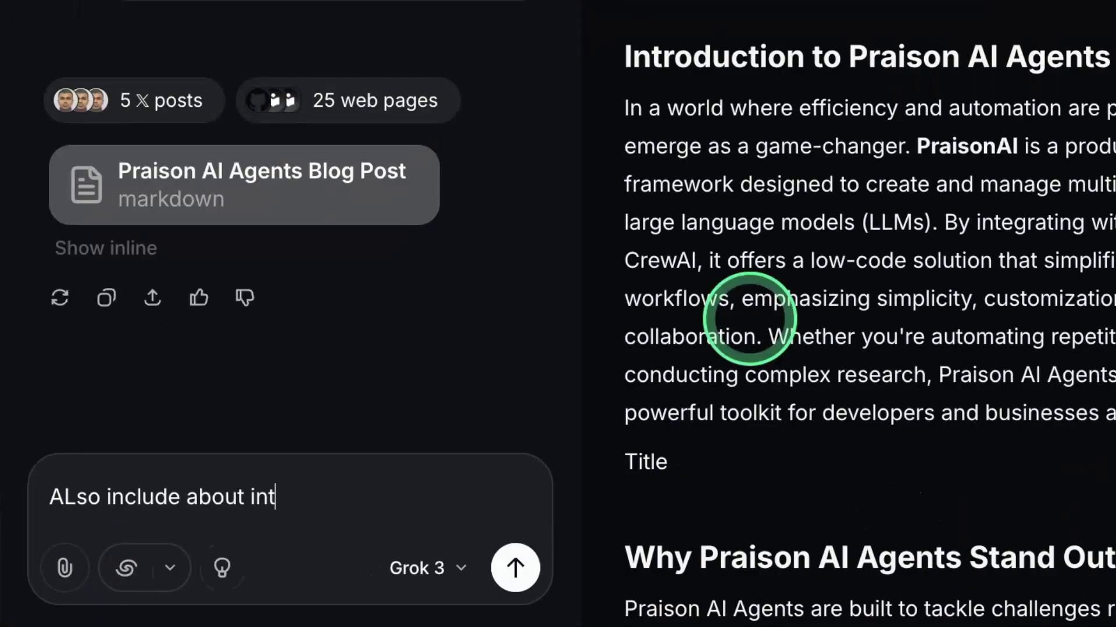
type("egrating MCP in P")
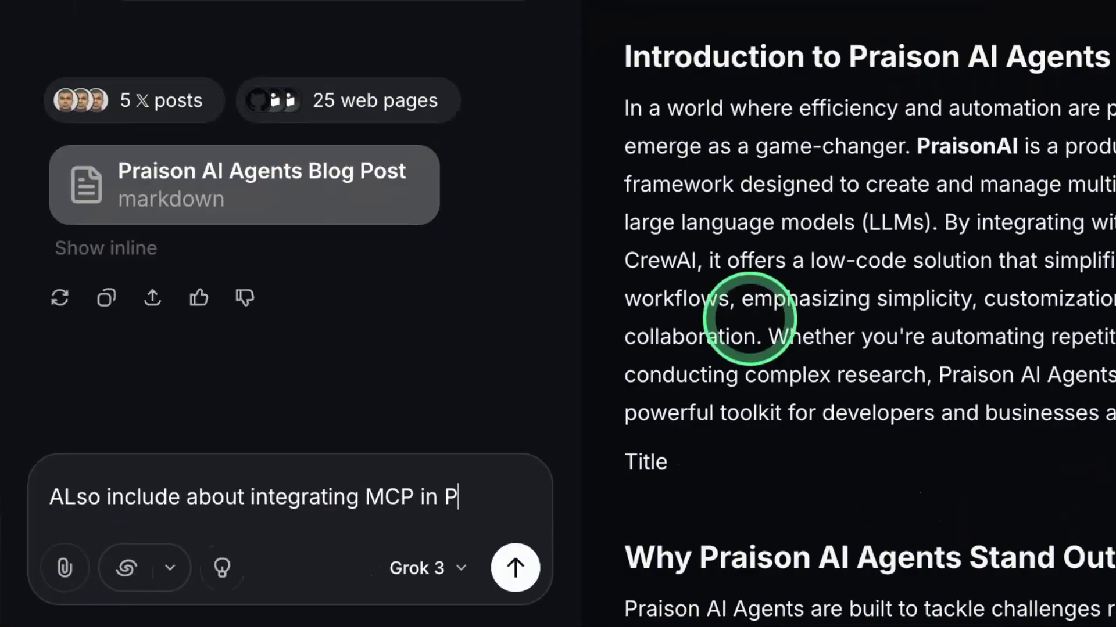
type("raisonAI")
key("Return")
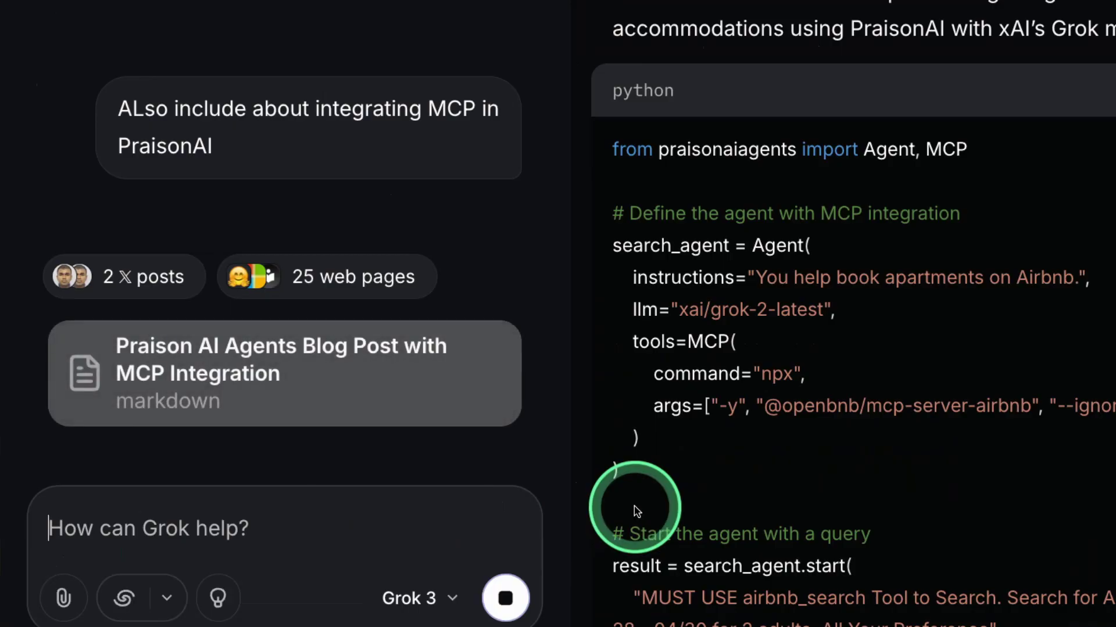
Step: Ask for a more formal, shorter version, glance at the version history, and copy the rewrite
type("formal and short")
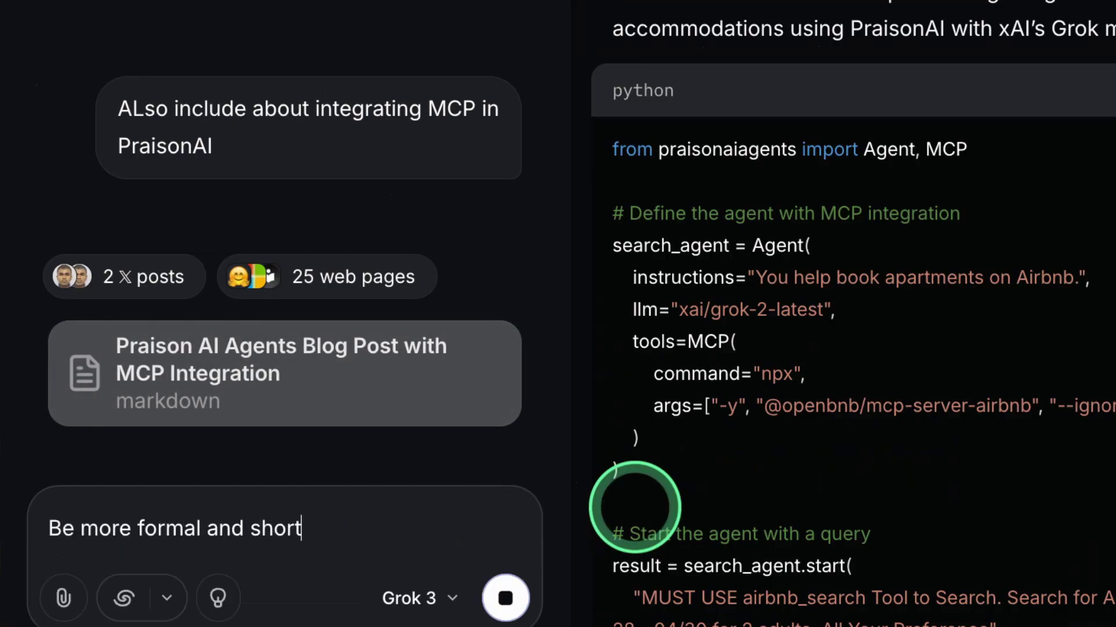
key("Return")
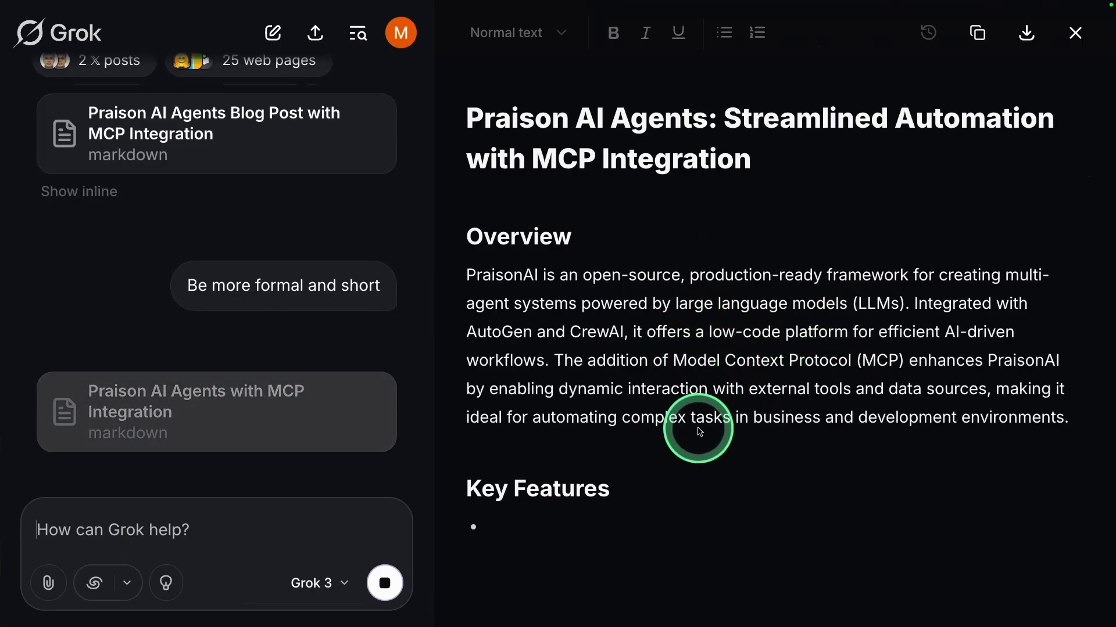
left_click(928, 33)
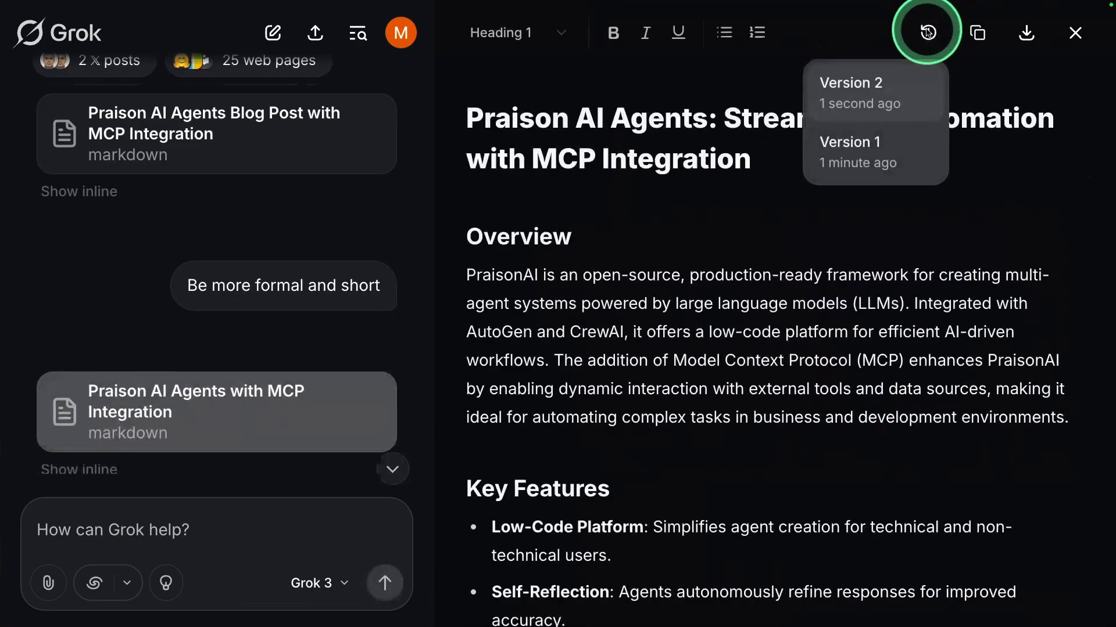
left_click(979, 35)
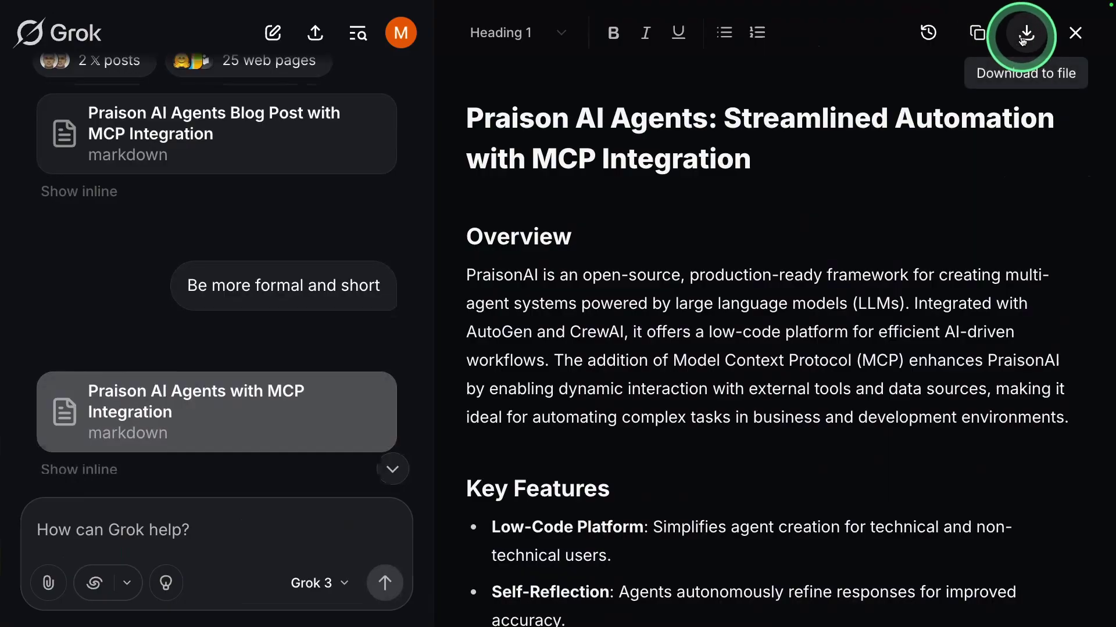
Step: In a new chat, request a solar system built with three.js
left_click(273, 35)
type("Create solar system using three.js")
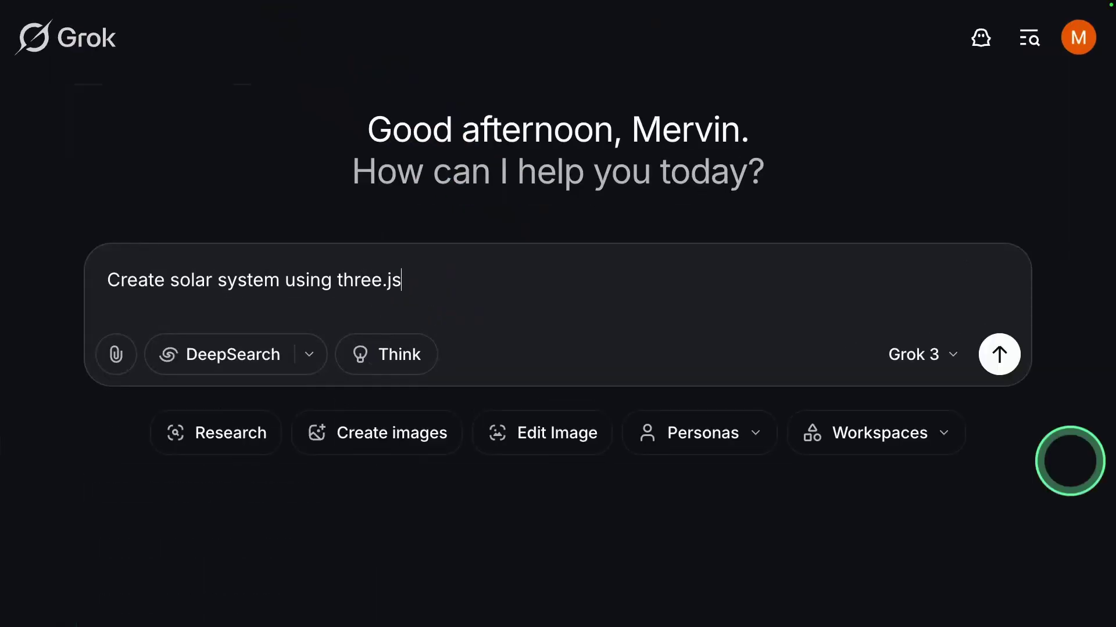
key("Return")
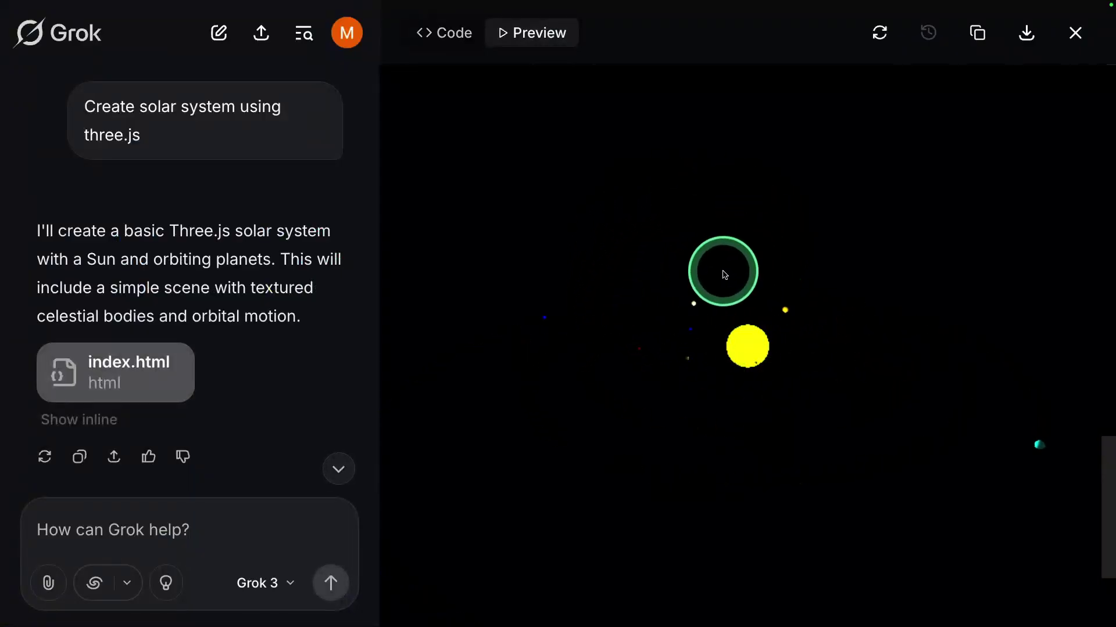
Step: Orbit the previewed solar system around the Sun, ending at a more top-down angle
left_click_drag(565, 333, 754, 379)
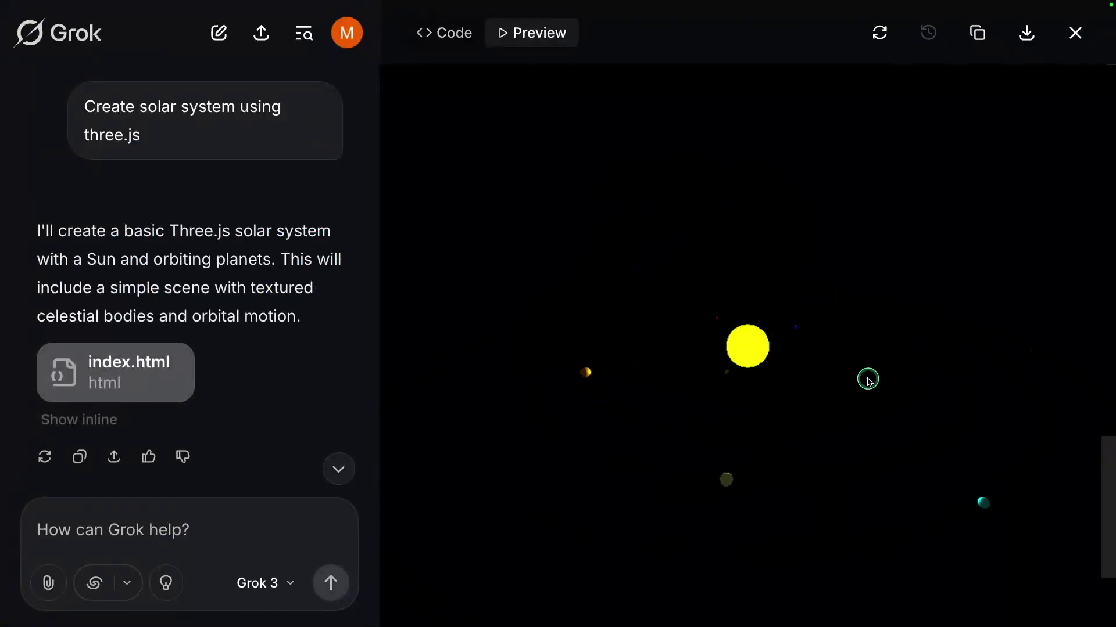
left_click_drag(868, 381, 751, 357)
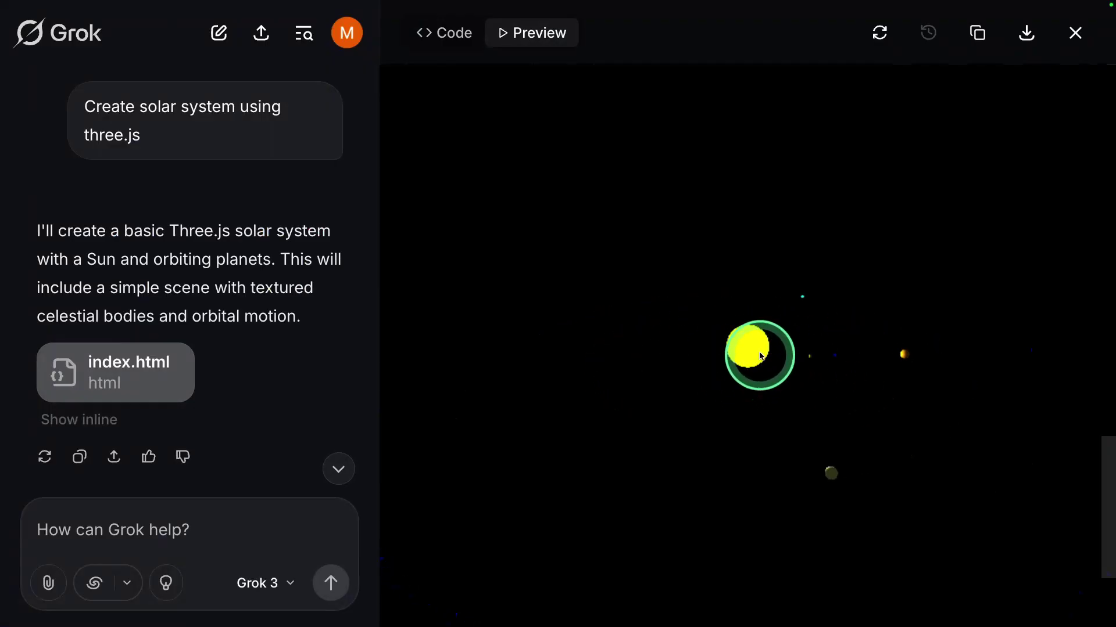
left_click_drag(668, 405, 731, 368)
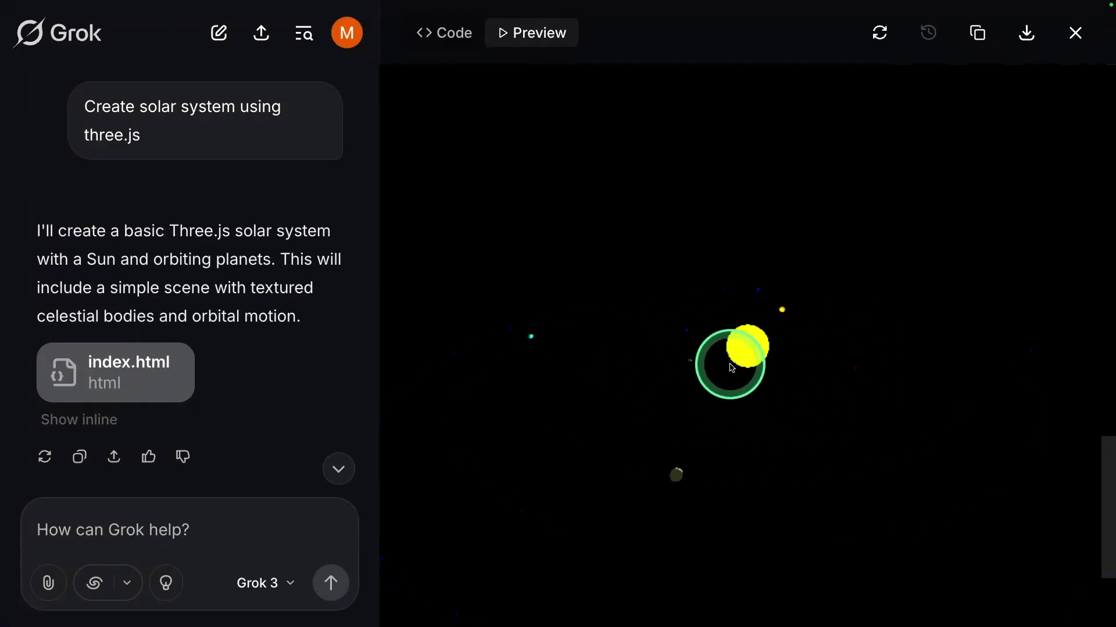
left_click_drag(285, 502, 78, 535)
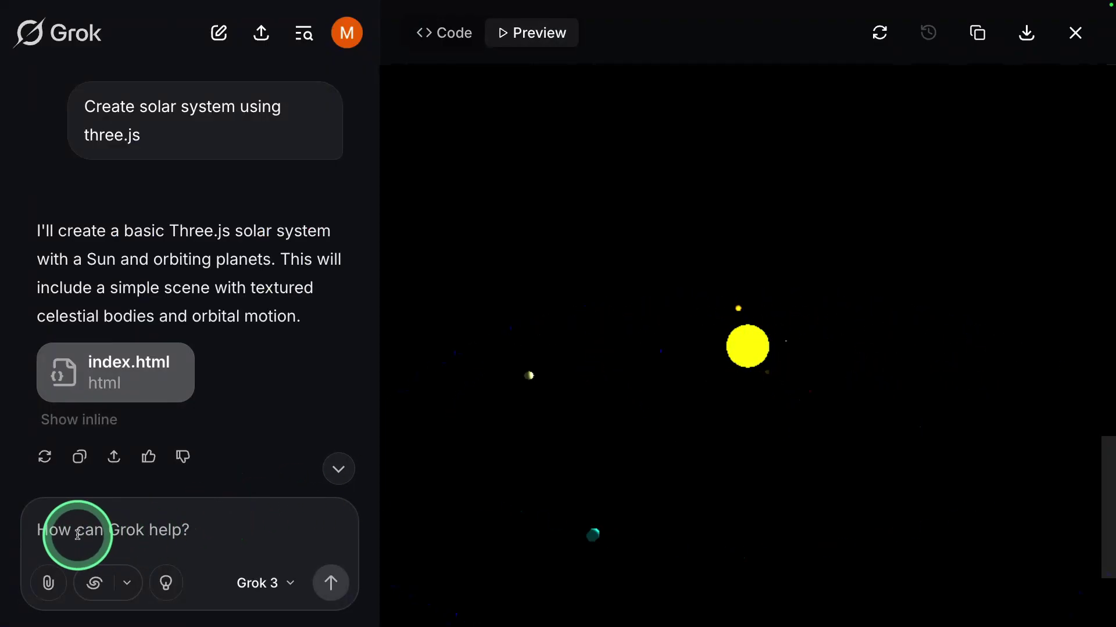
Step: Ask for bigger, slower-moving planets, then orbit the updated scene to an edge-on view
type("make the planets a bit big")
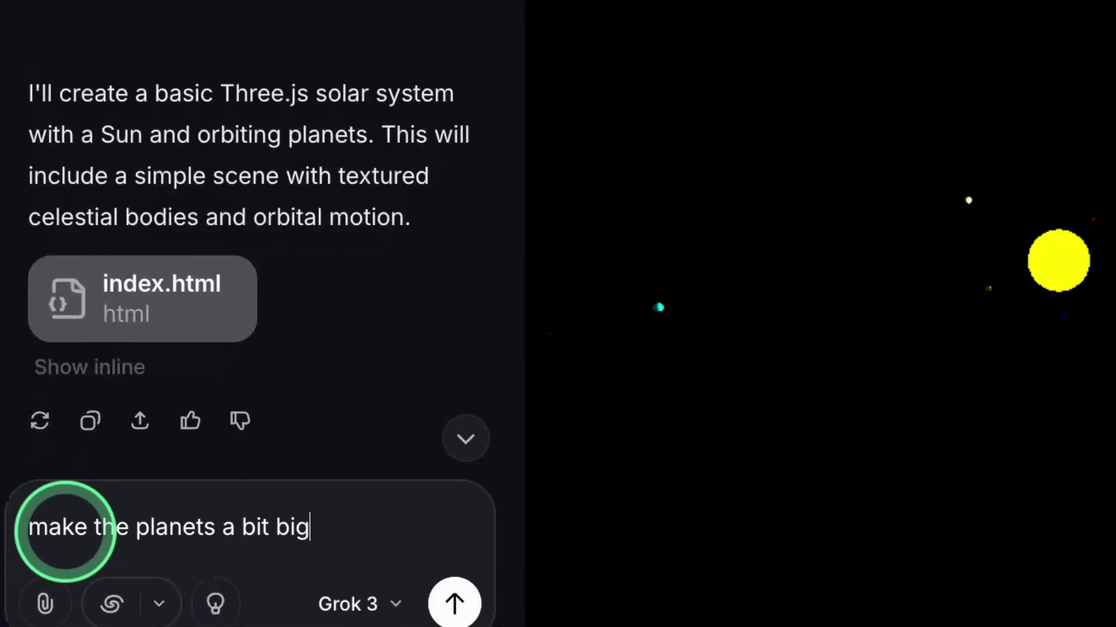
type("ger and m")
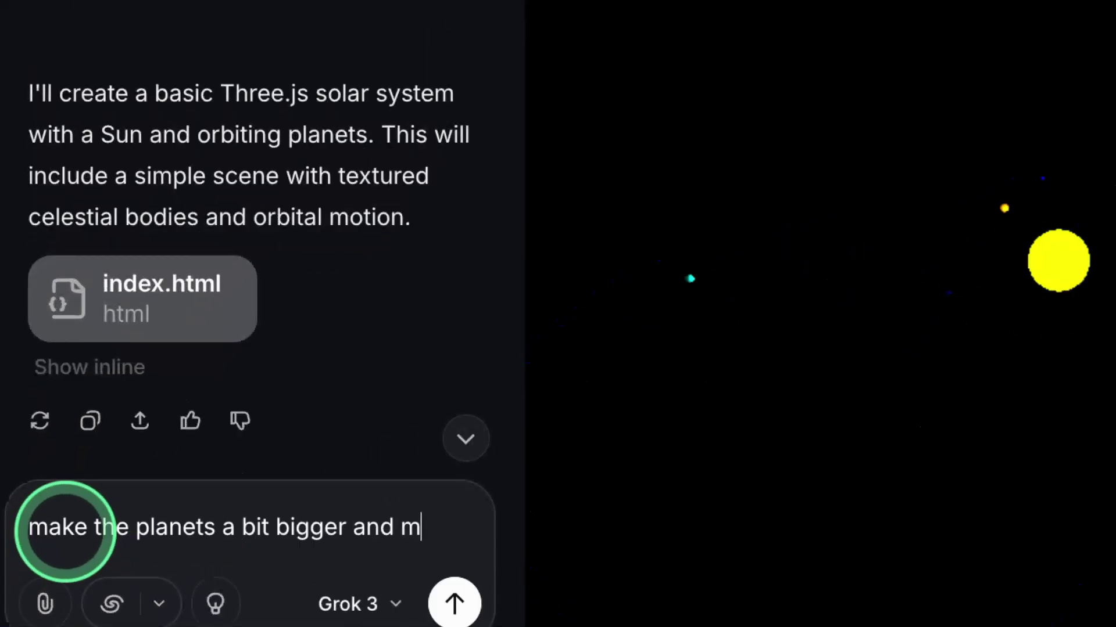
type("ove lsowly")
key("Return")
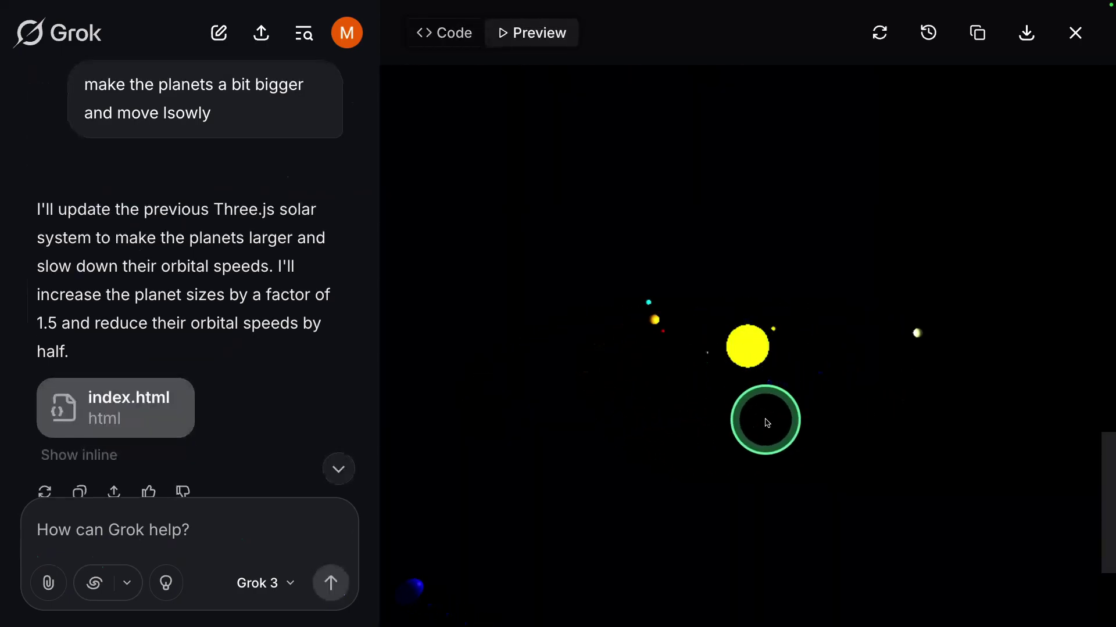
left_click_drag(773, 414, 749, 402)
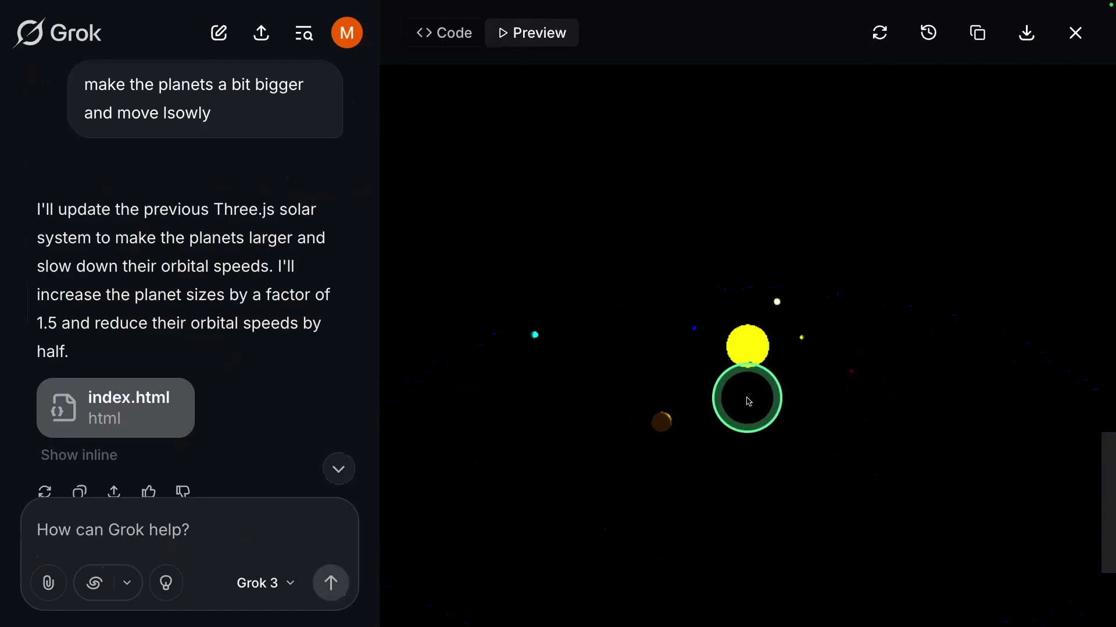
Step: In a new chat, paste and send a QR Code Generator request
left_click(219, 32)
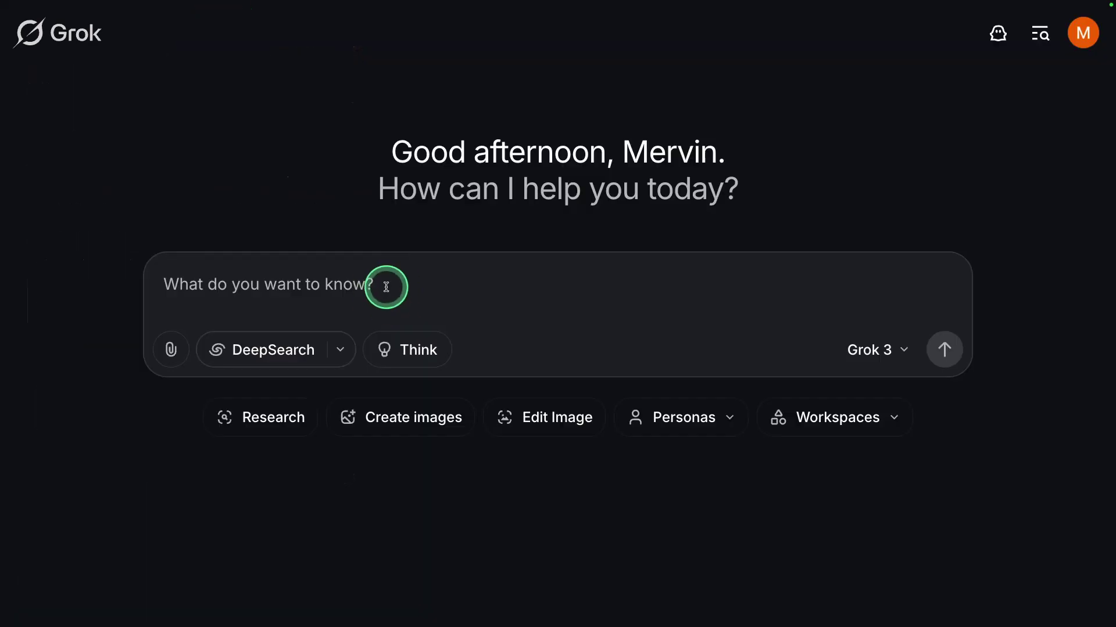
type("QR Code Generator")
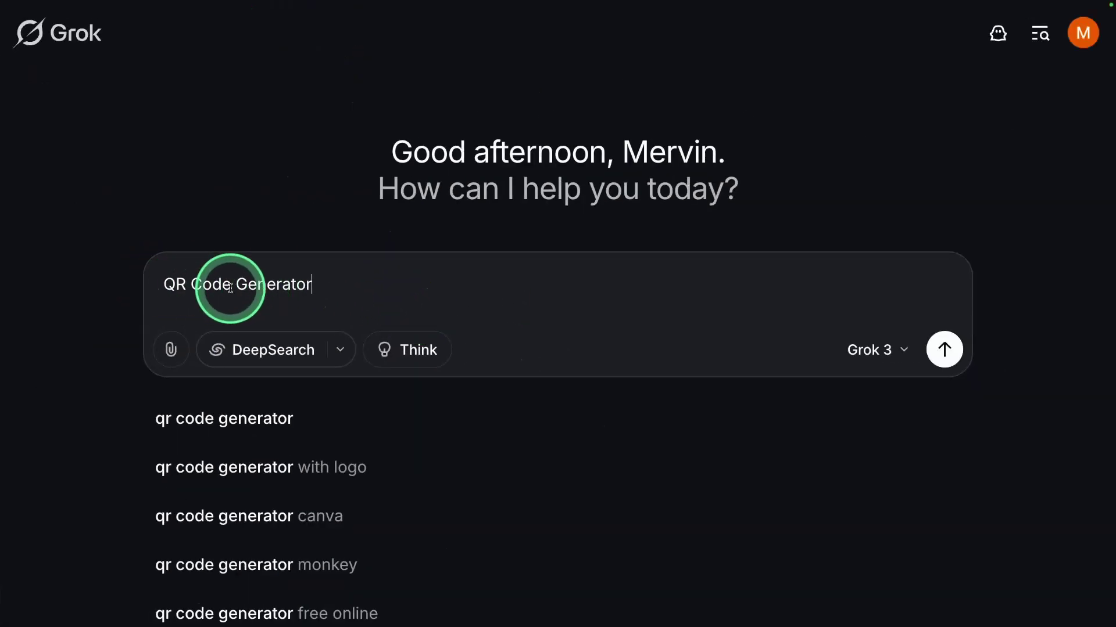
left_click(941, 356)
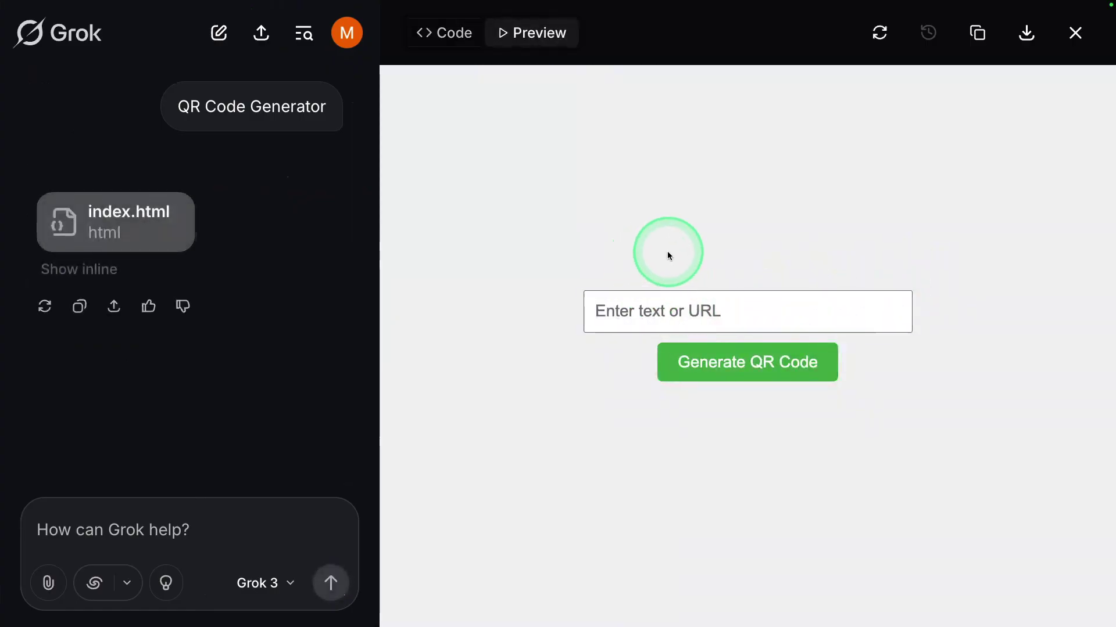
Step: Paste a website address into the preview's field and generate its QR code
left_click(681, 297)
type("https://mer.vin/")
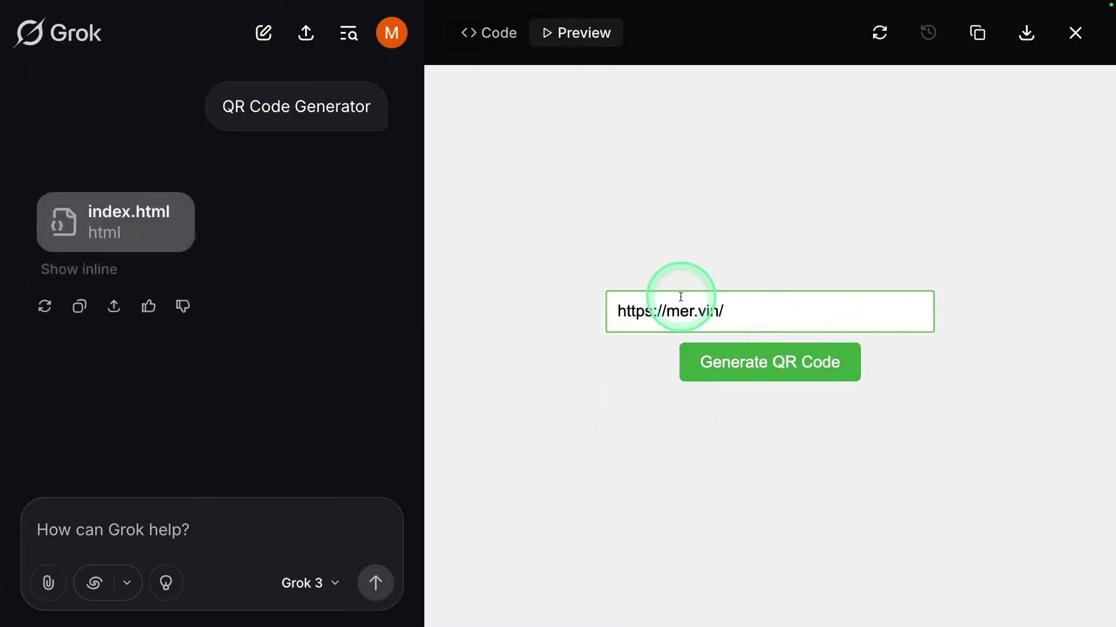
left_click(798, 372)
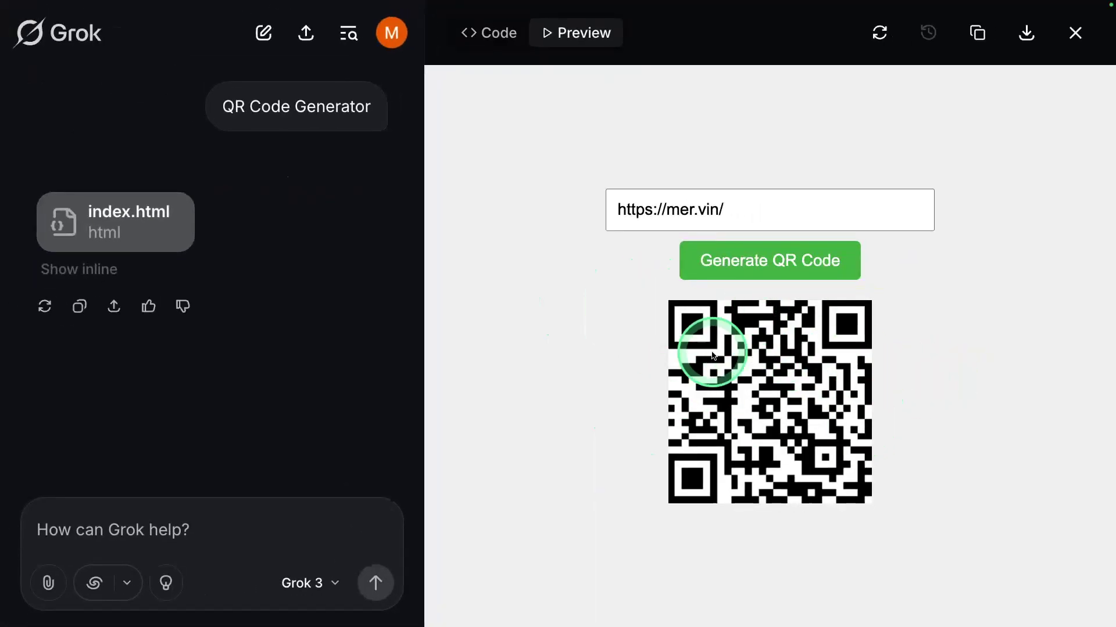
Step: In a new chat, request a Weather App
left_click(263, 33)
type("CreWeather App")
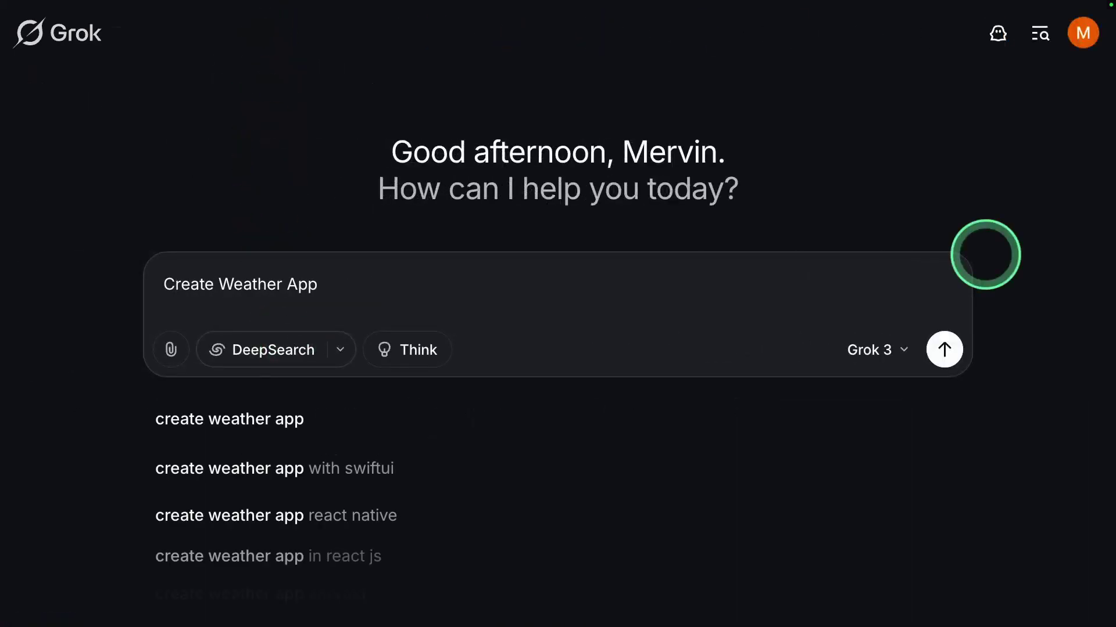
key("Return")
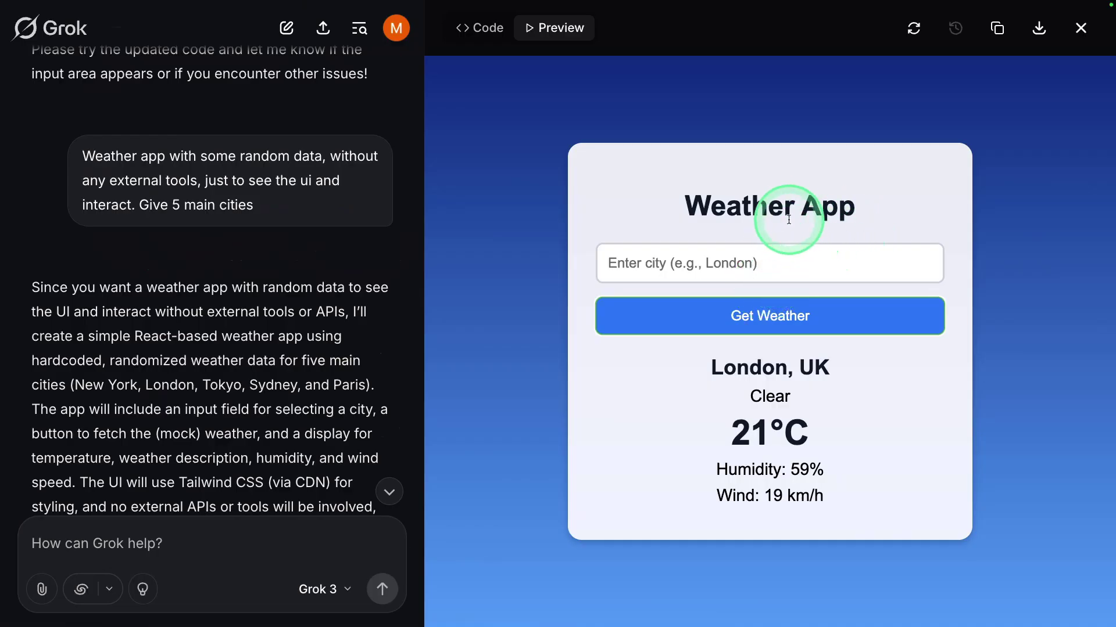
Step: Enter 'Tok', pick Tokyo and fetch its weather, showing Rain, 6°C
triple_click(724, 209)
key("Tab")
type("Tok")
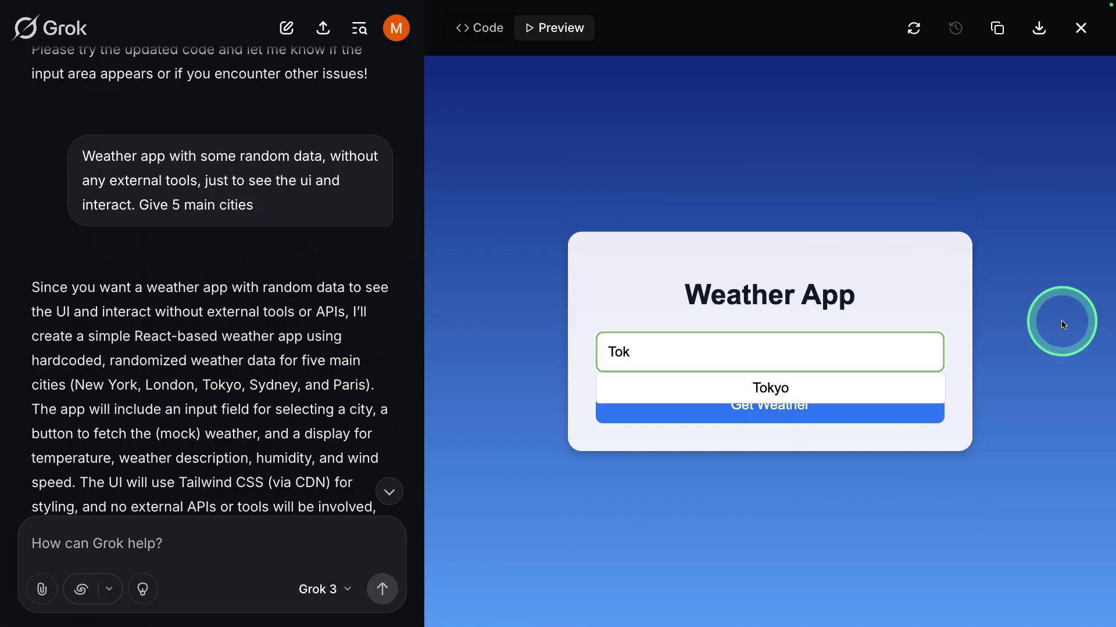
left_click(768, 387)
left_click(774, 388)
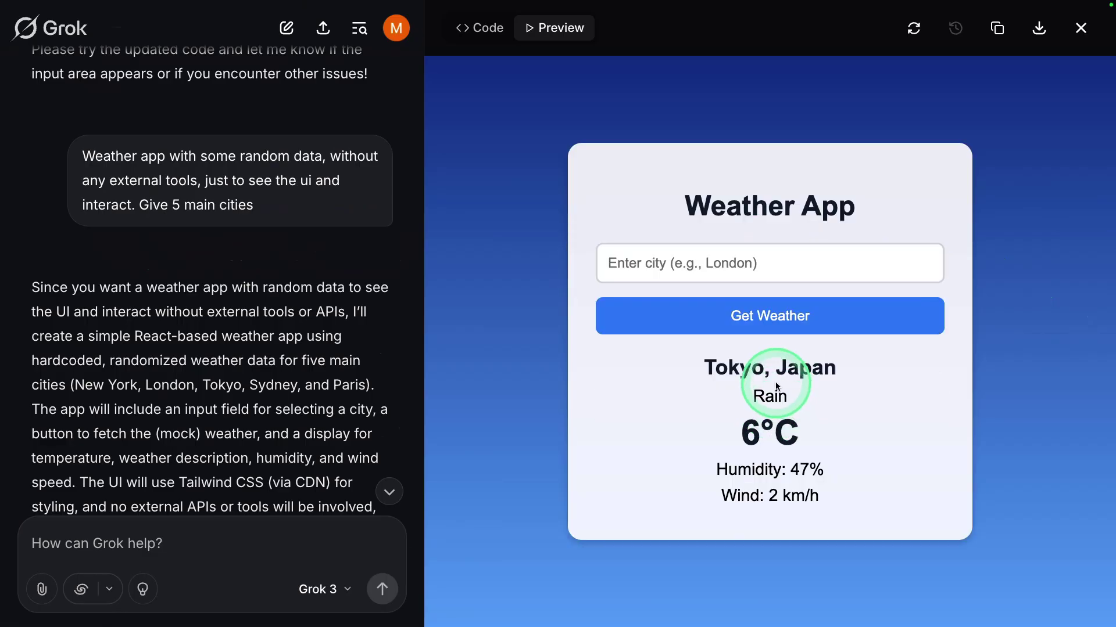
left_click_drag(810, 490, 667, 211)
left_click(668, 230)
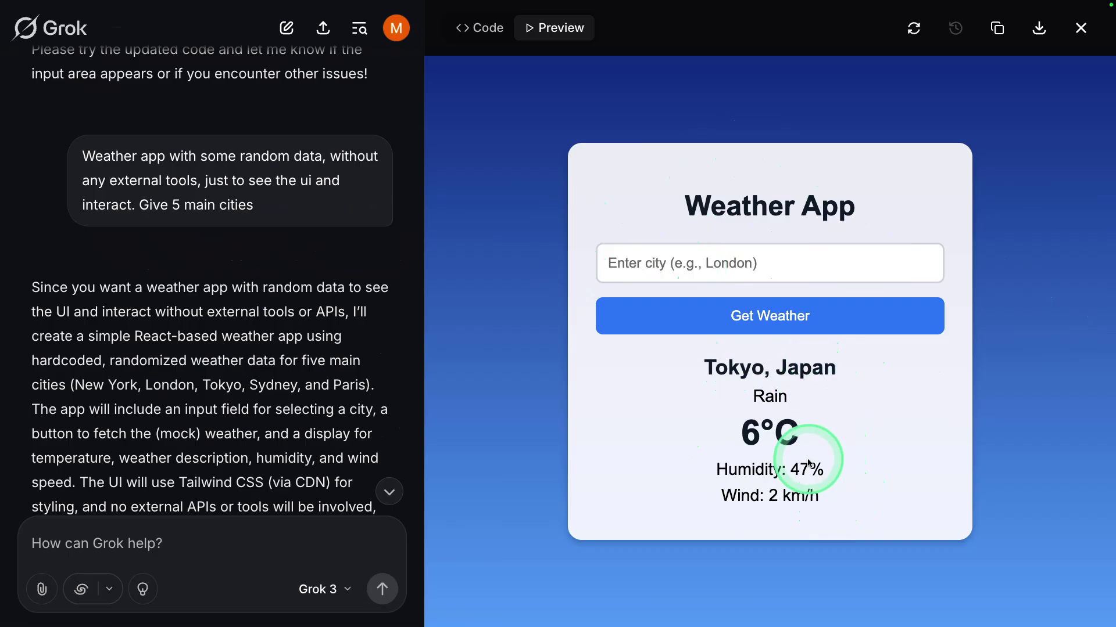
Step: In a new chat, request a Celsius-to-Fahrenheit Python function and ask to run it
left_click(288, 29)
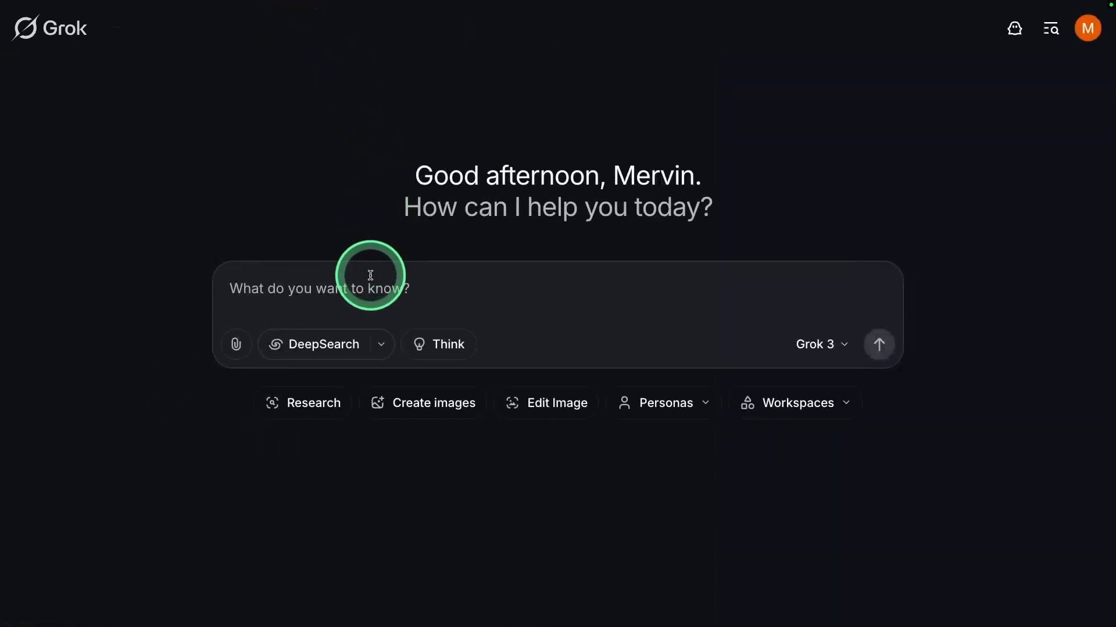
type("Create a python function to convert celsius to Fahrenheit")
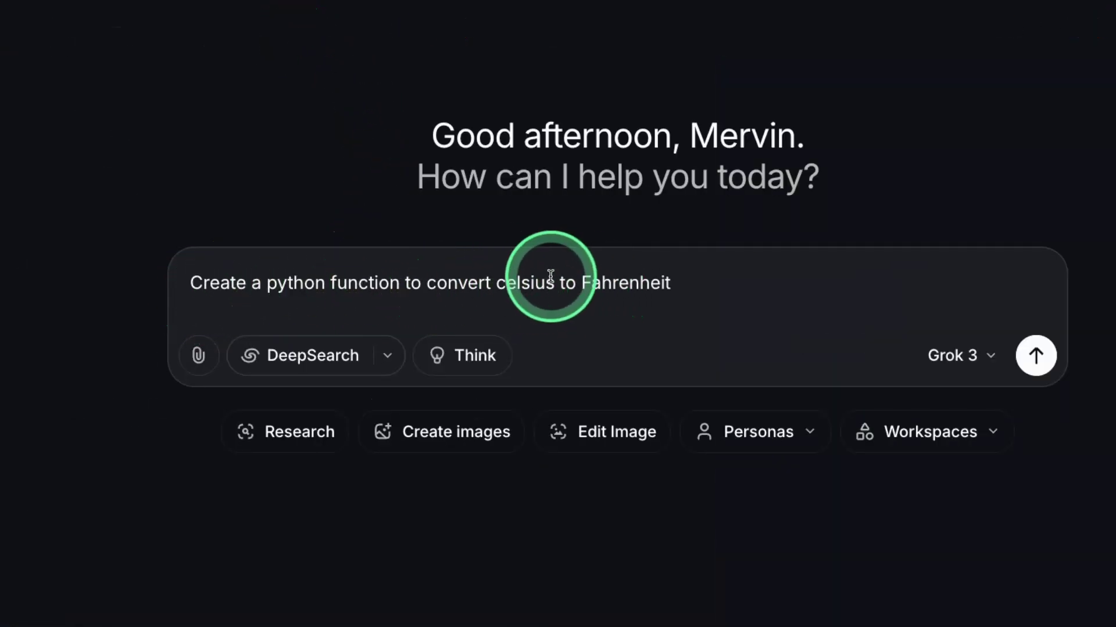
left_click(1034, 357)
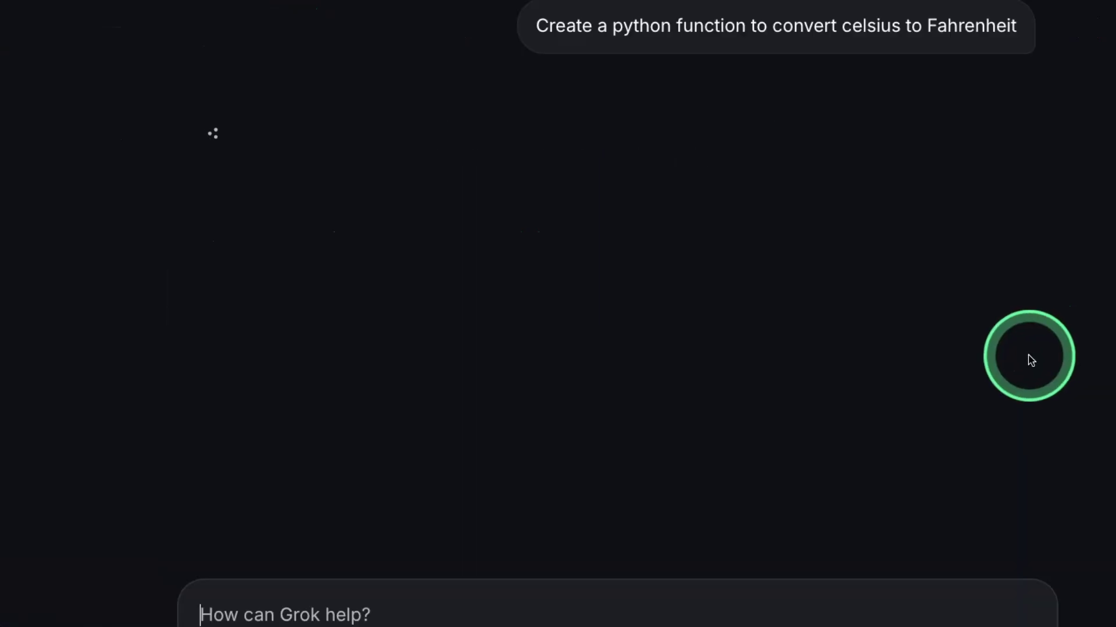
type("I want to run it")
key("Return")
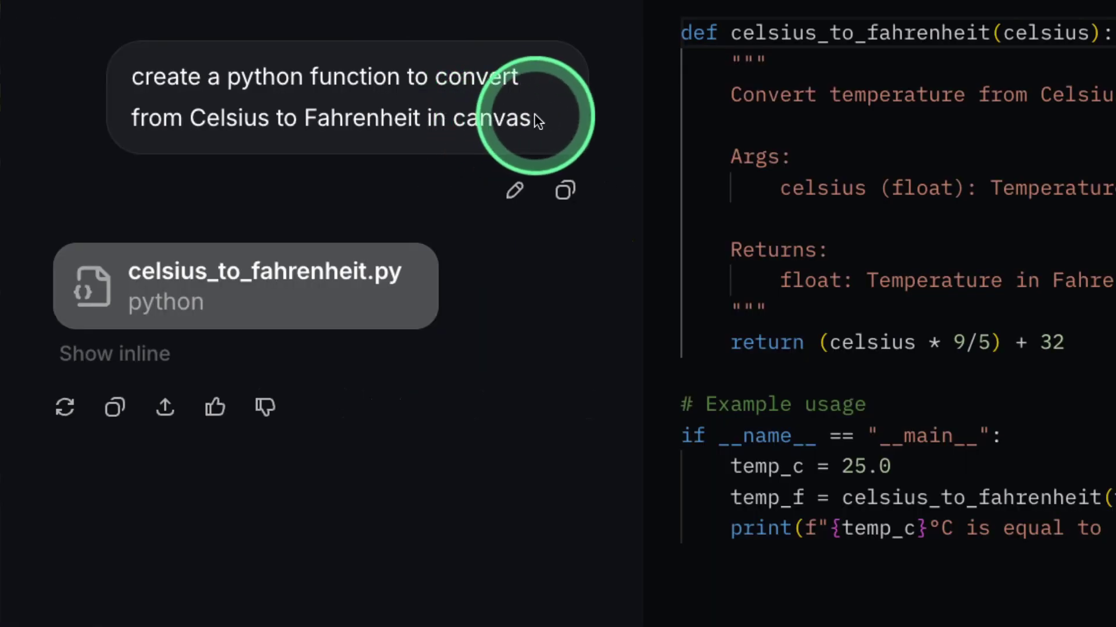
Step: Select the function code and run it, printing 25.0°C is equal to 77.0°F
left_click_drag(538, 120, 443, 118)
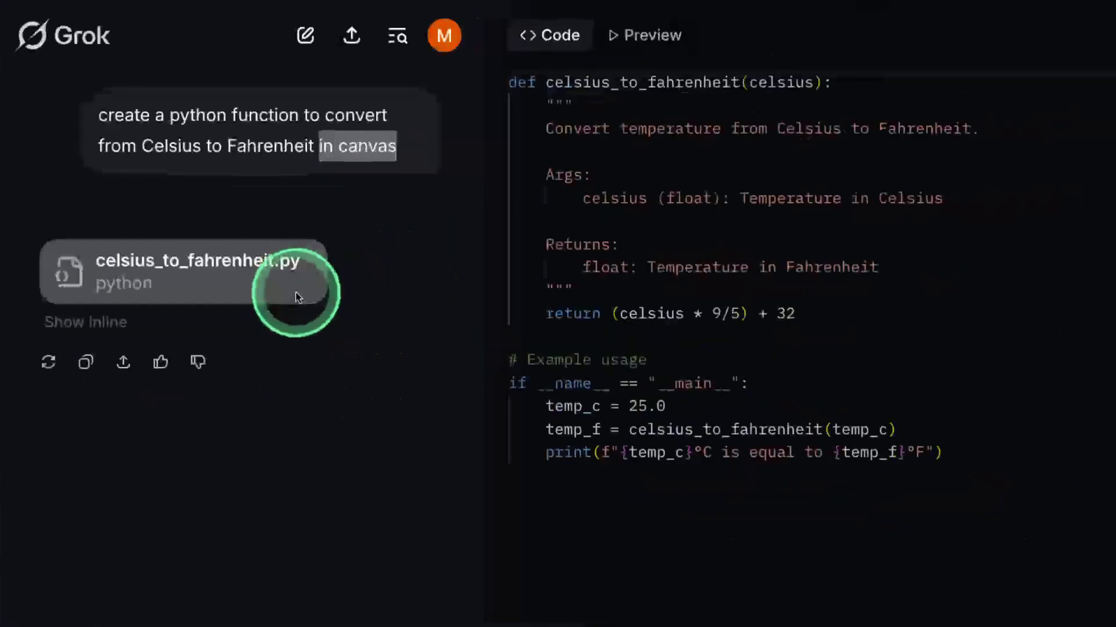
left_click_drag(997, 463, 531, 174)
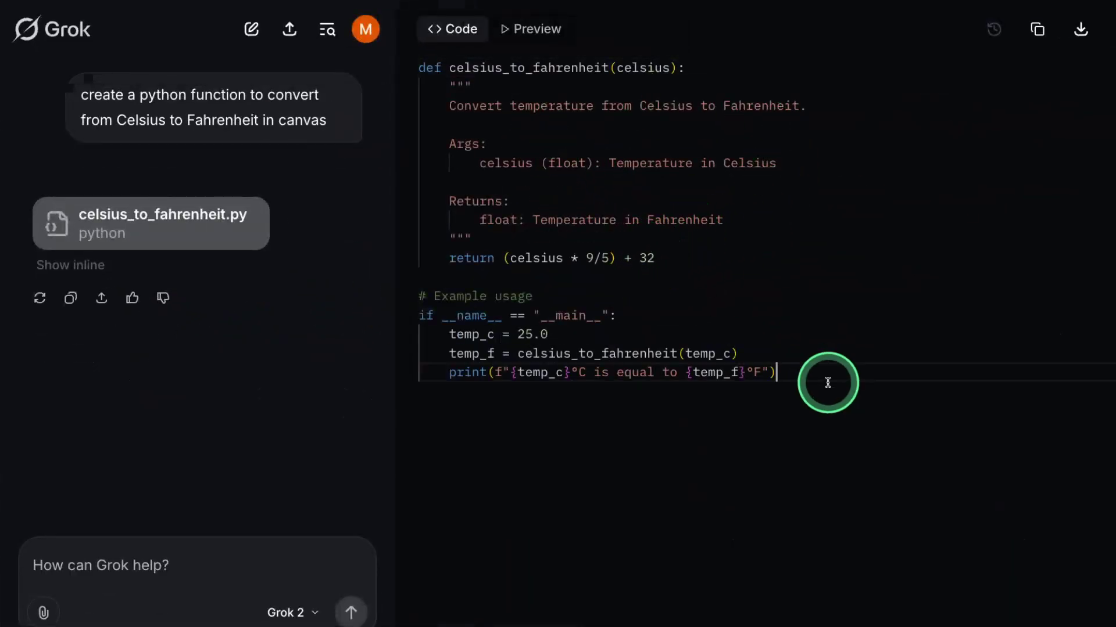
left_click_drag(437, 143, 405, 45)
left_click(538, 32)
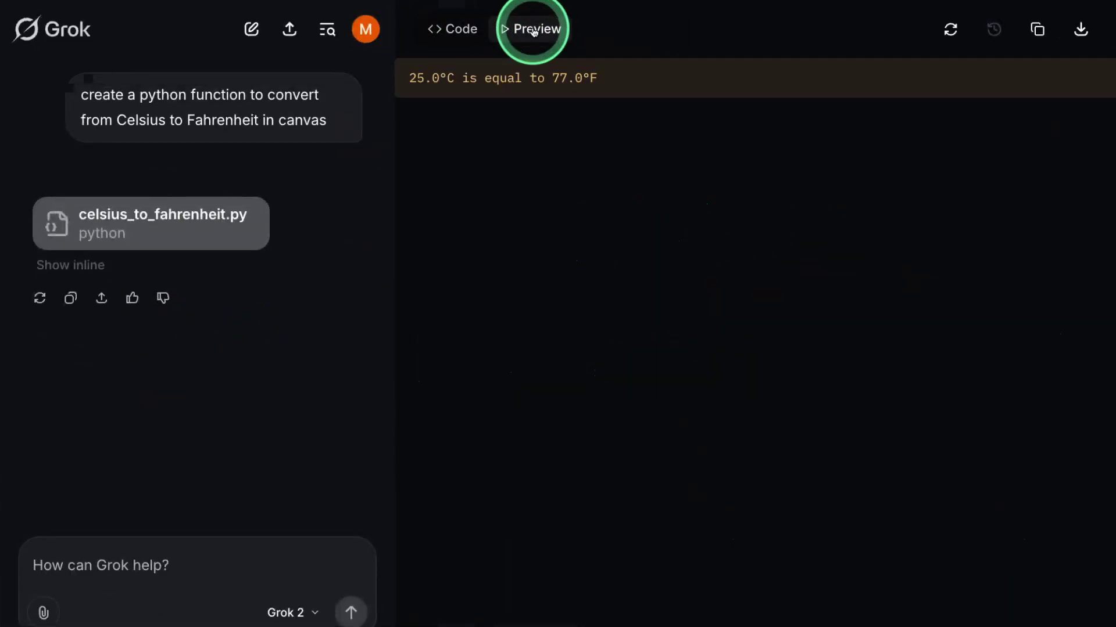
left_click_drag(614, 86, 558, 83)
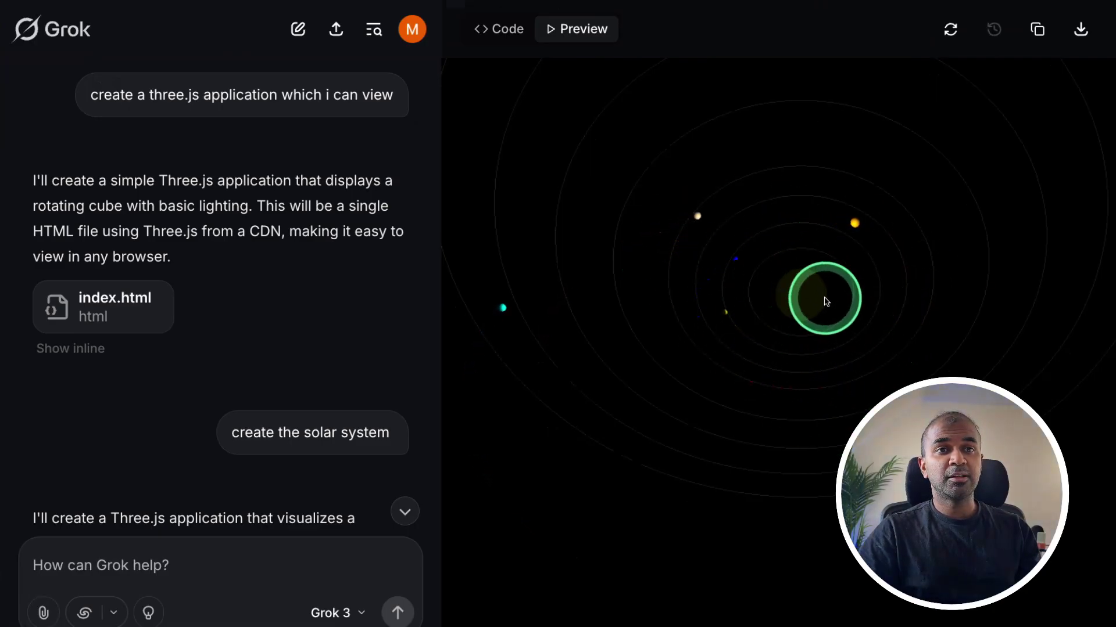
Step: Briefly widen the three.js solar system preview pane, then restore the chat/preview split
left_click_drag(442, 263, 317, 262)
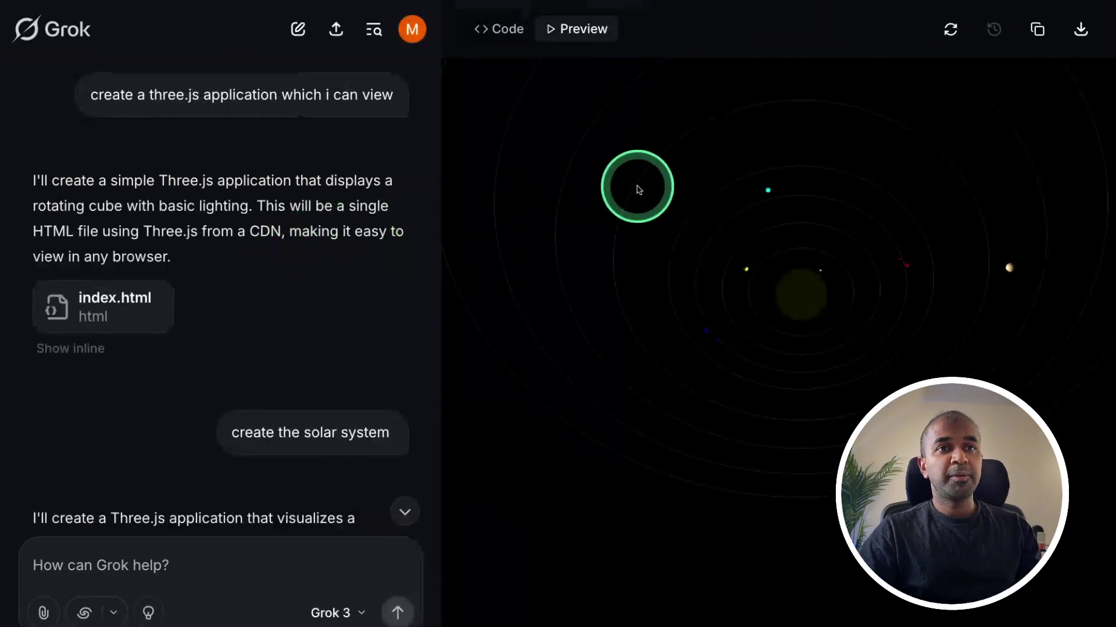